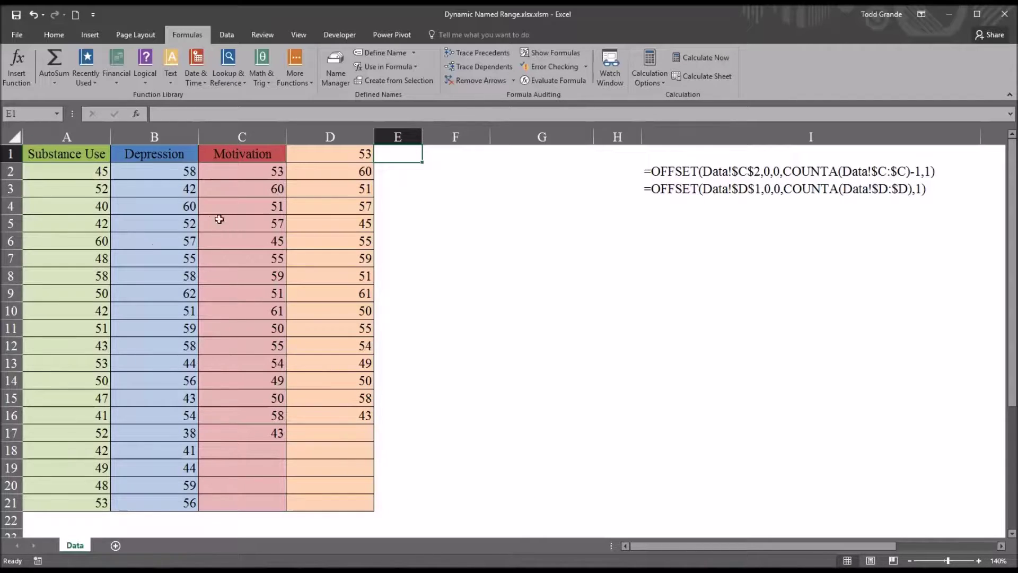
Try selecting the Substance Use, Depression and Motivation columns and ranges in C and D, then clear the selection
{"action": "left_click", "coordinate": [87, 138]}
{"action": "left_click", "coordinate": [159, 137]}
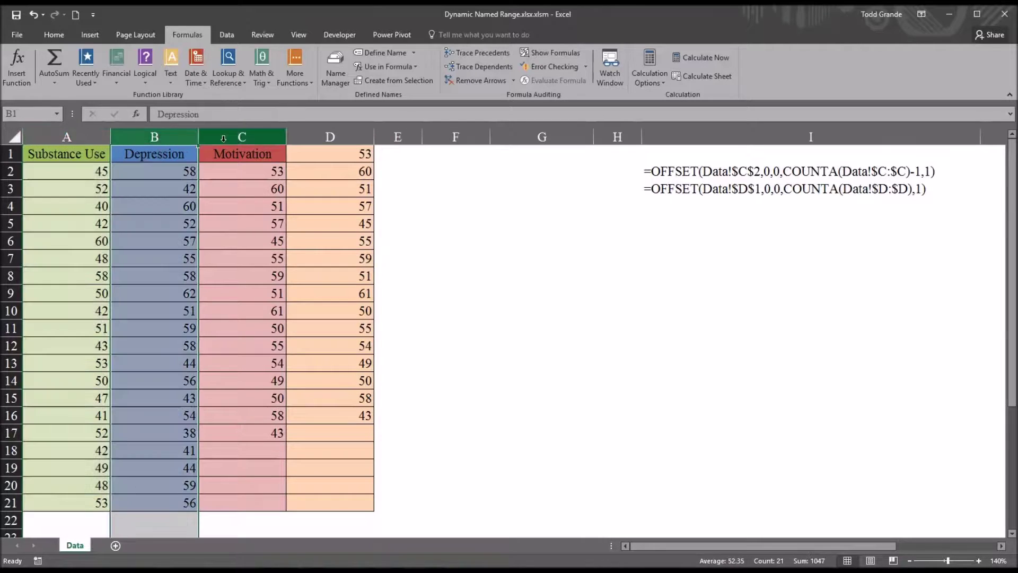
{"action": "left_click", "coordinate": [223, 138]}
{"action": "left_click", "coordinate": [322, 155]}
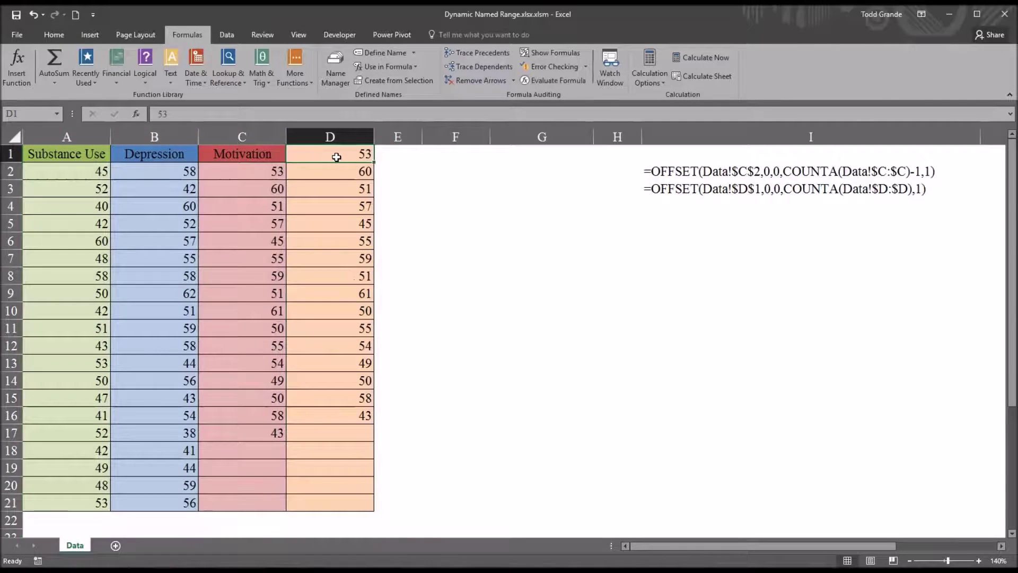
{"action": "left_click_drag", "start_coordinate": [337, 157], "coordinate": [350, 416]}
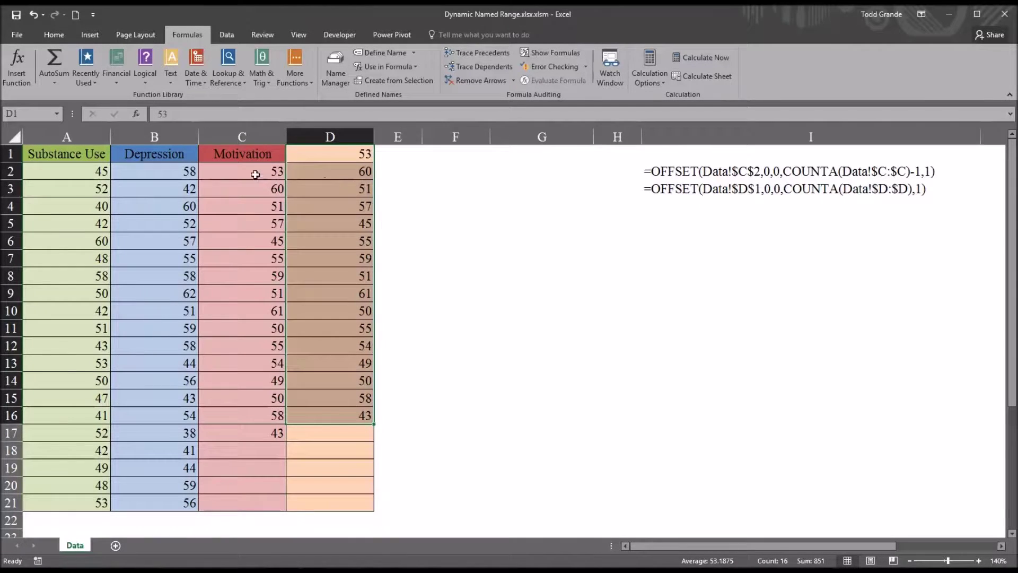
{"action": "left_click_drag", "start_coordinate": [255, 174], "coordinate": [251, 434]}
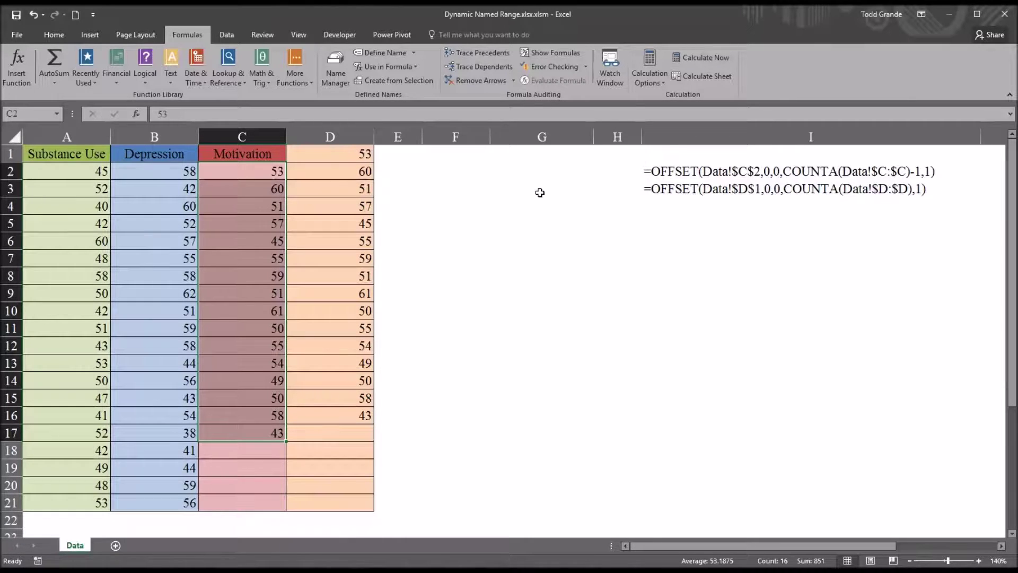
{"action": "left_click", "coordinate": [403, 158]}
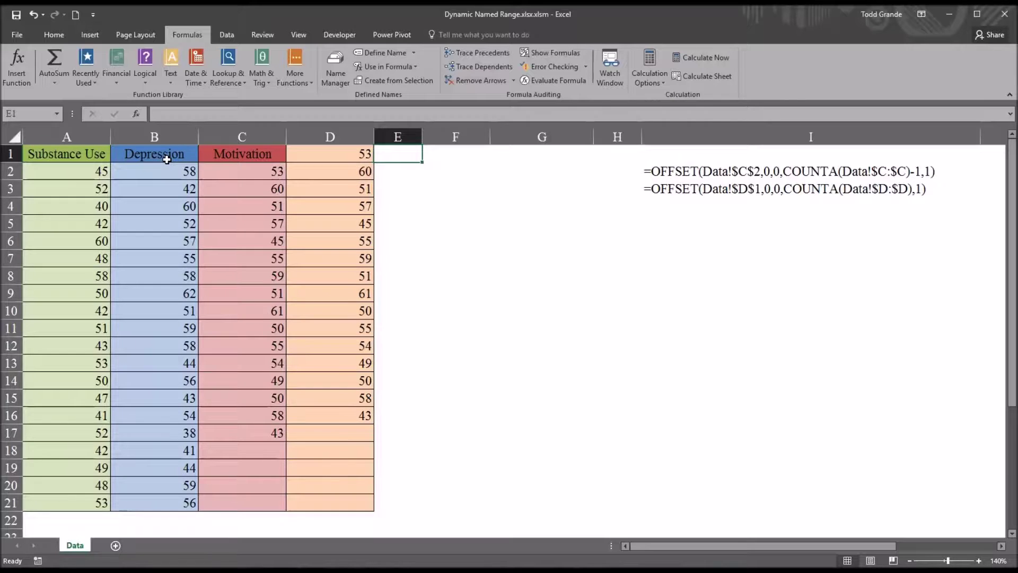
Review the defined names list, then start and cancel new names for the Depression data and column D
{"action": "left_click_drag", "start_coordinate": [149, 155], "coordinate": [155, 502]}
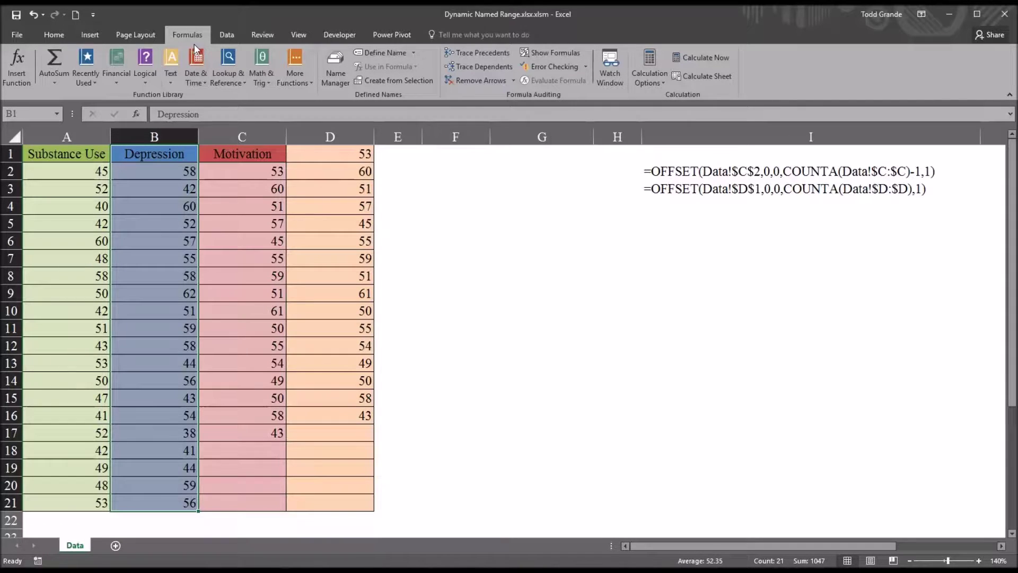
{"action": "left_click", "coordinate": [336, 72]}
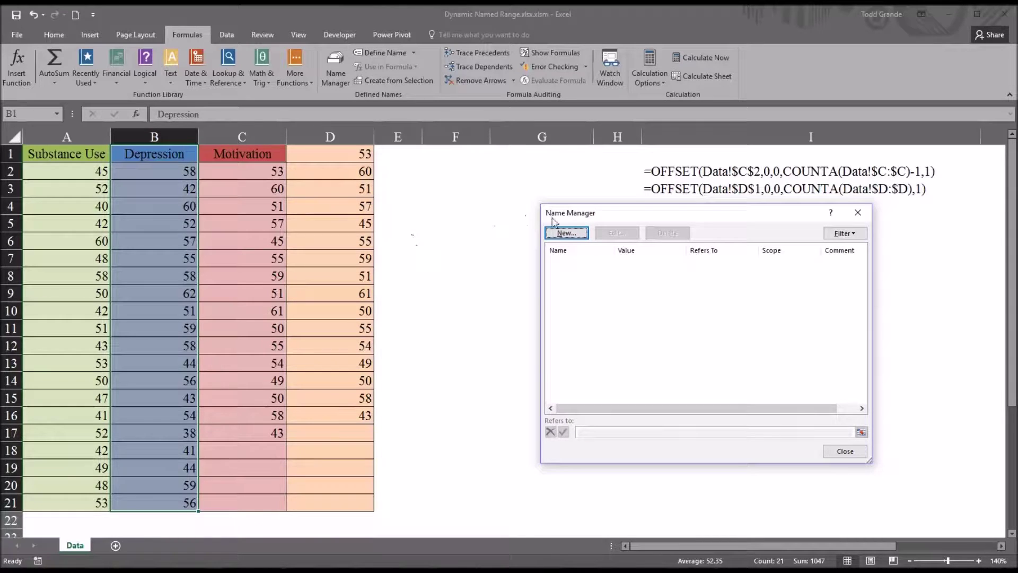
{"action": "left_click", "coordinate": [857, 212]}
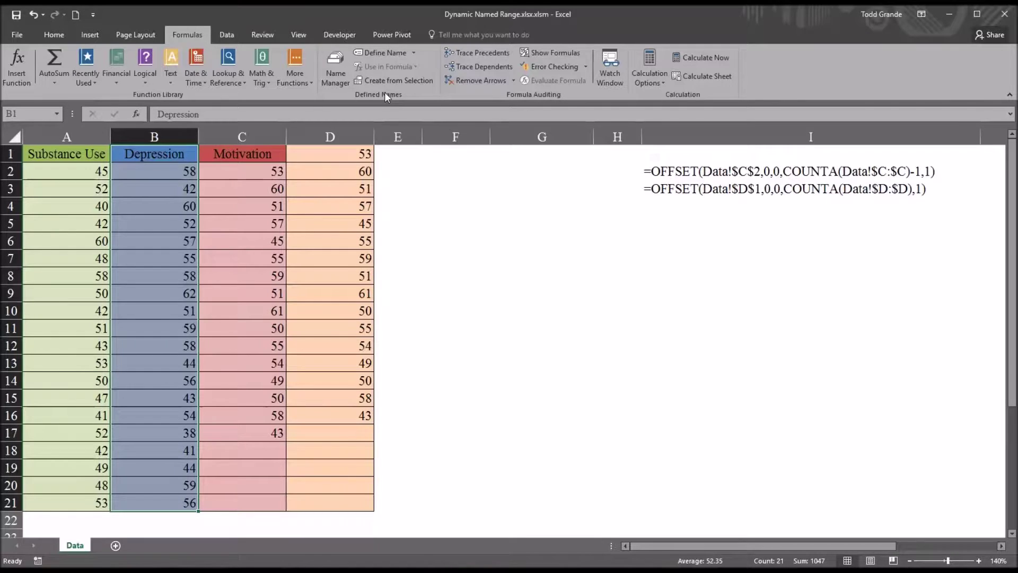
{"action": "left_click", "coordinate": [381, 54]}
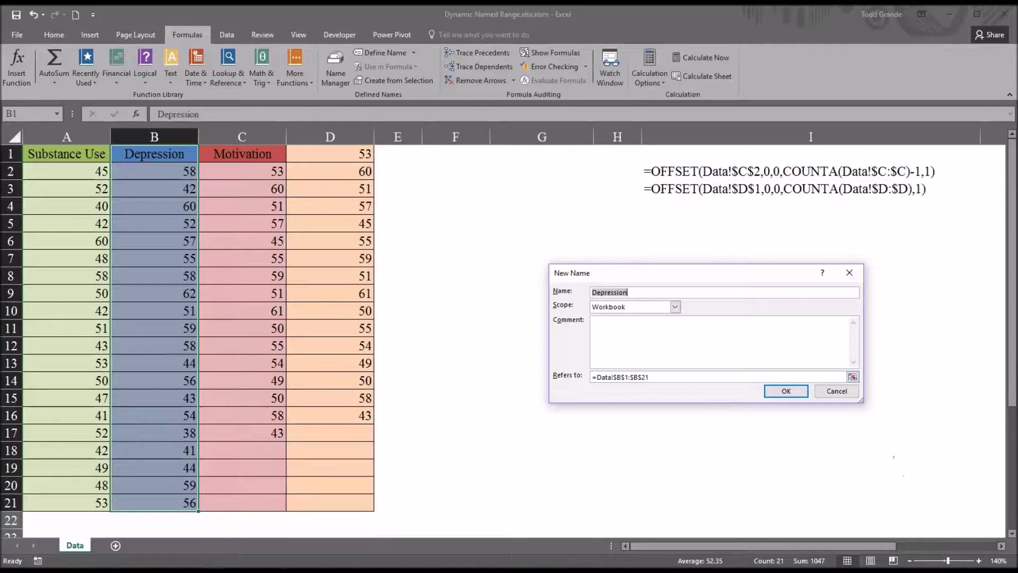
{"action": "left_click", "coordinate": [838, 392]}
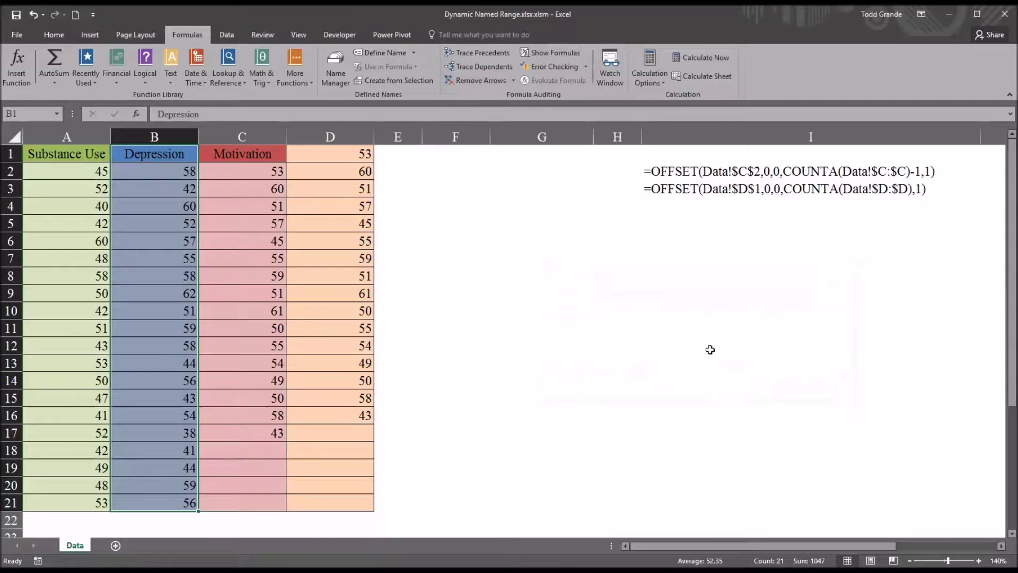
{"action": "left_click_drag", "start_coordinate": [330, 155], "coordinate": [333, 412]}
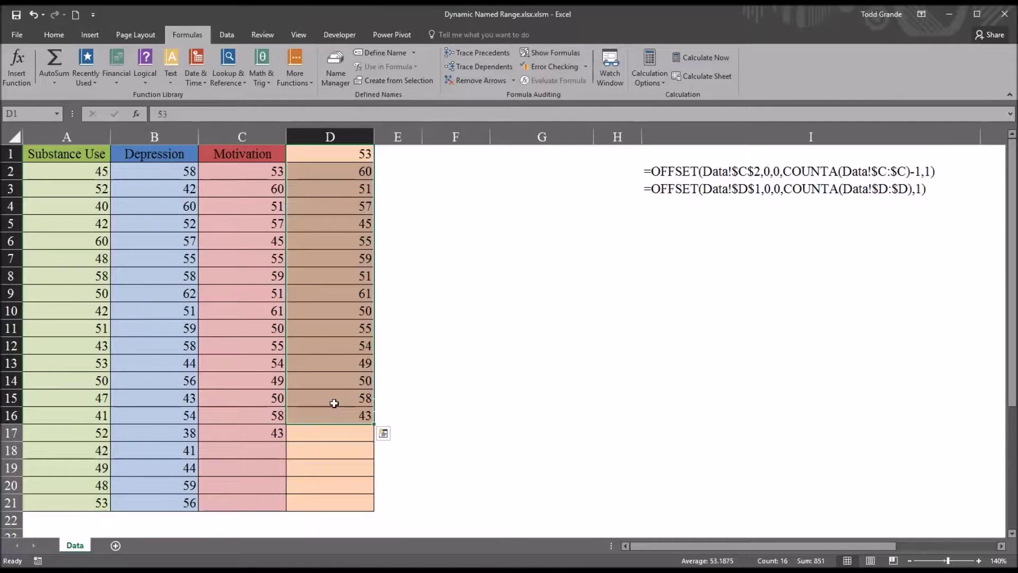
{"action": "left_click", "coordinate": [379, 52]}
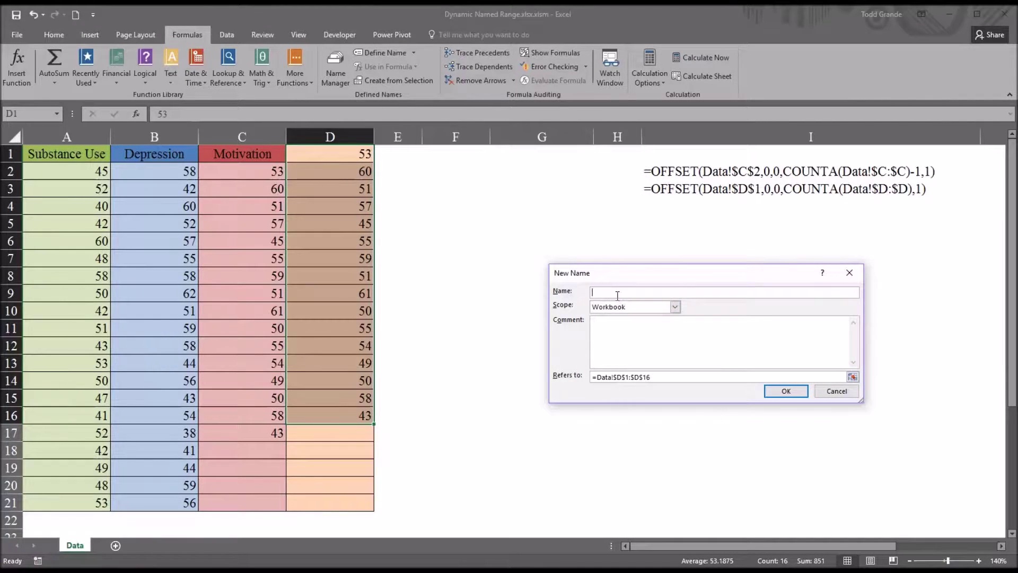
{"action": "left_click", "coordinate": [837, 391]}
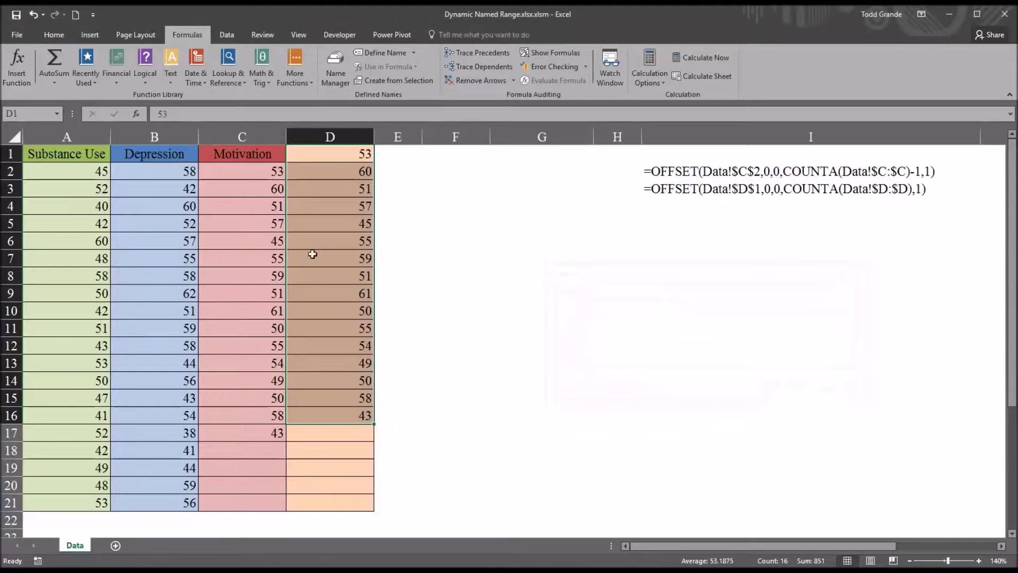
Name the Depression range B1:B21 'Dep' by trimming the suggested name
{"action": "left_click_drag", "start_coordinate": [149, 155], "coordinate": [154, 489]}
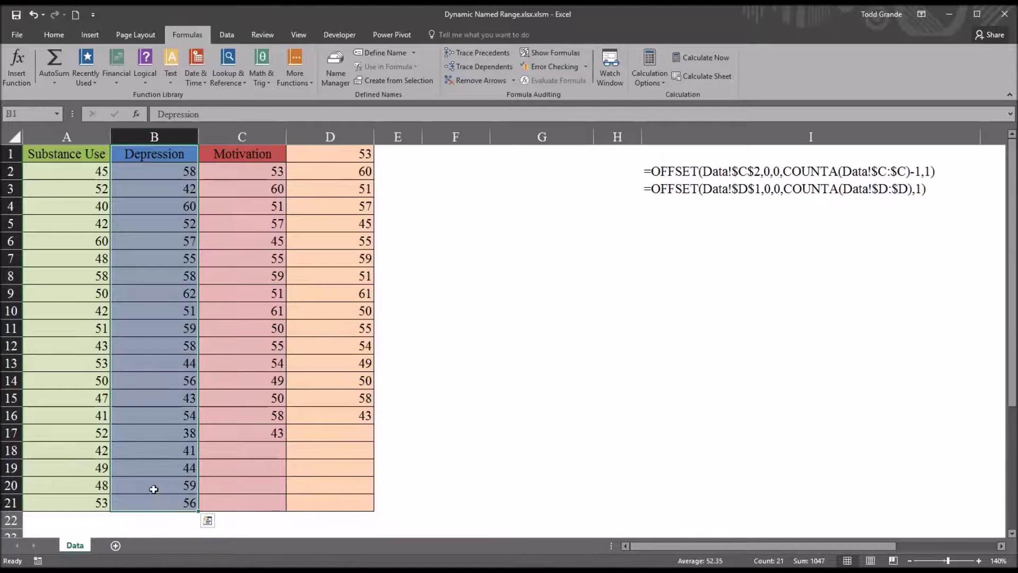
{"action": "left_click", "coordinate": [378, 53]}
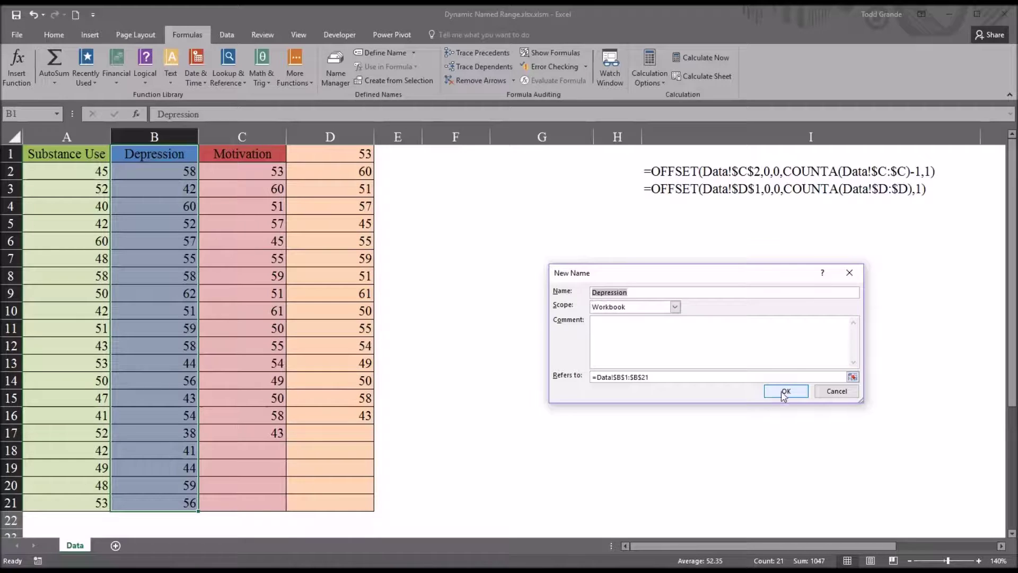
{"action": "left_click_drag", "start_coordinate": [639, 292], "coordinate": [607, 291]}
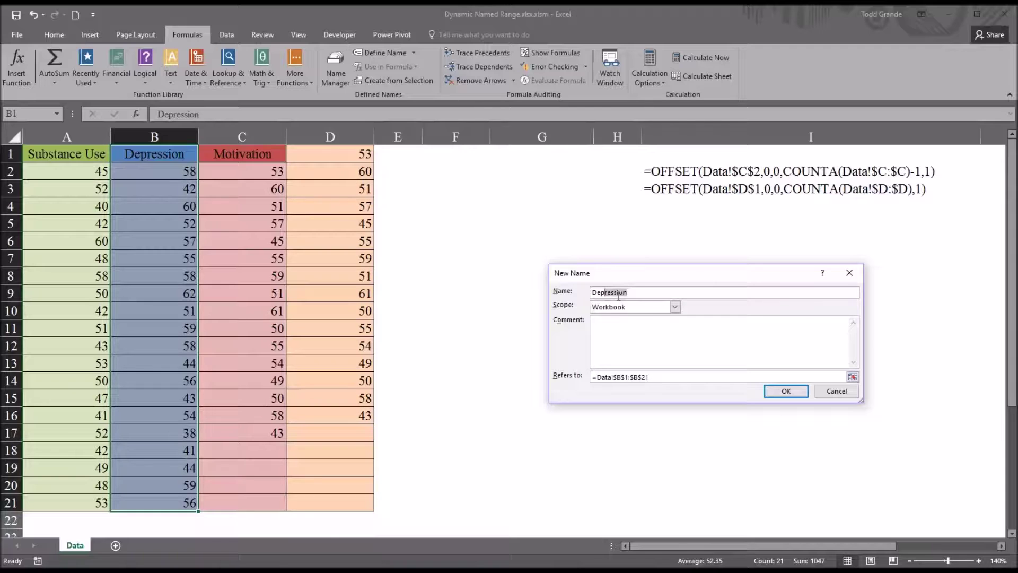
{"action": "key", "text": "BackSpace"}
{"action": "left_click", "coordinate": [782, 391]}
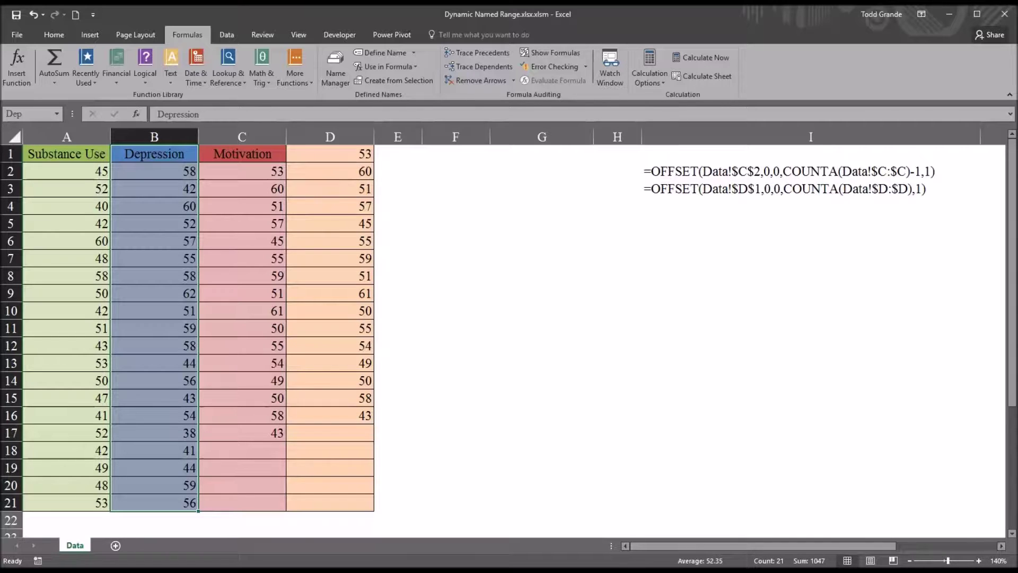
{"action": "left_click", "coordinate": [457, 190]}
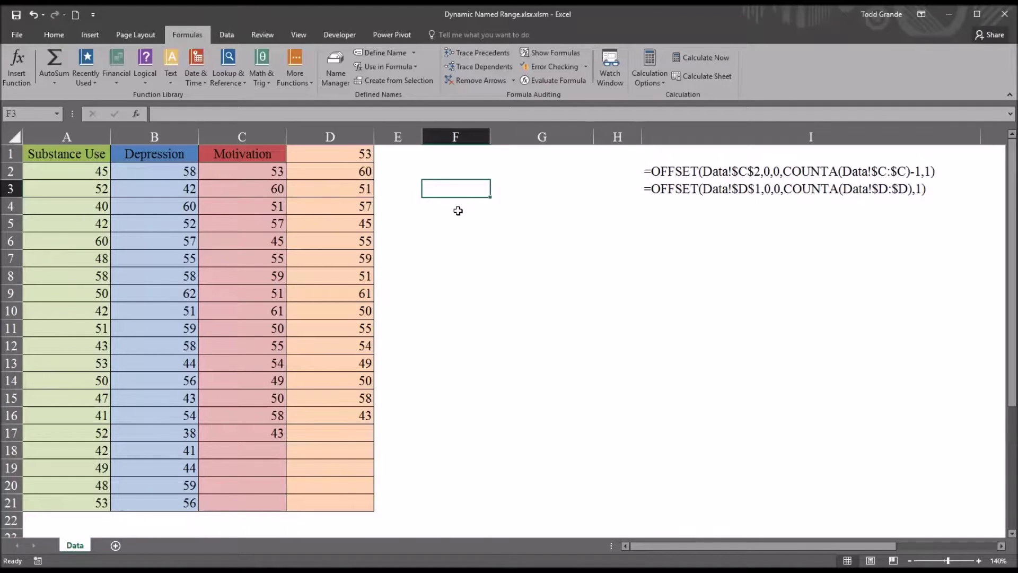
Enter =STDEV.S(B2:B21) in F3 to get the Depression standard deviation
{"action": "type", "text": "=st"}
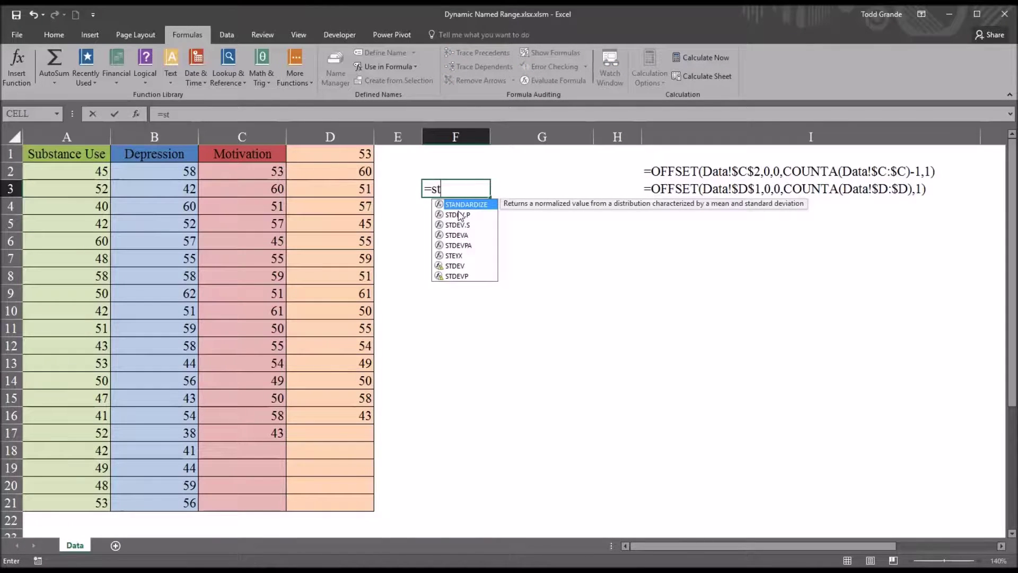
{"action": "left_click", "coordinate": [459, 215]}
{"action": "double_click", "coordinate": [457, 225]}
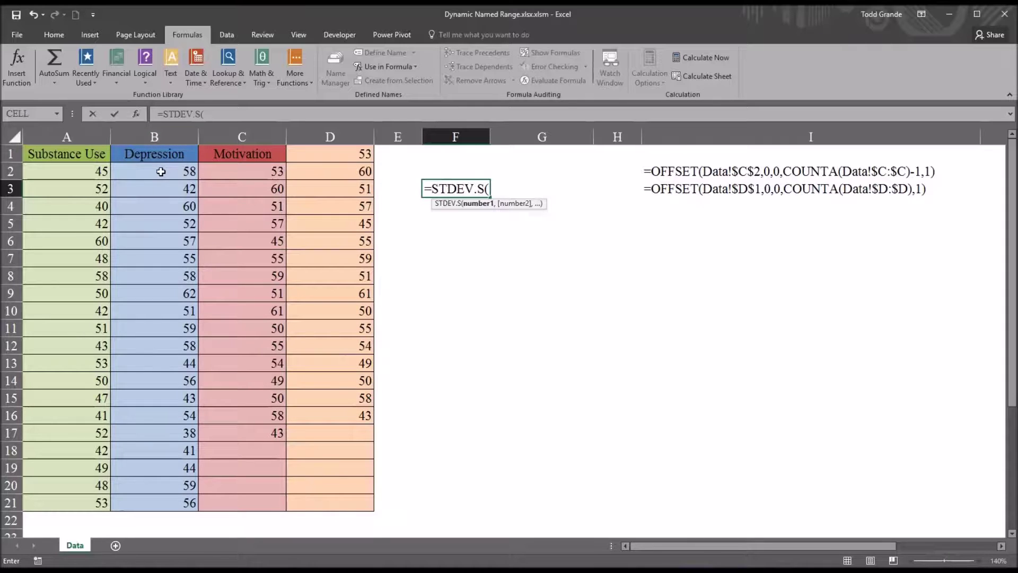
{"action": "left_click_drag", "start_coordinate": [160, 171], "coordinate": [153, 500]}
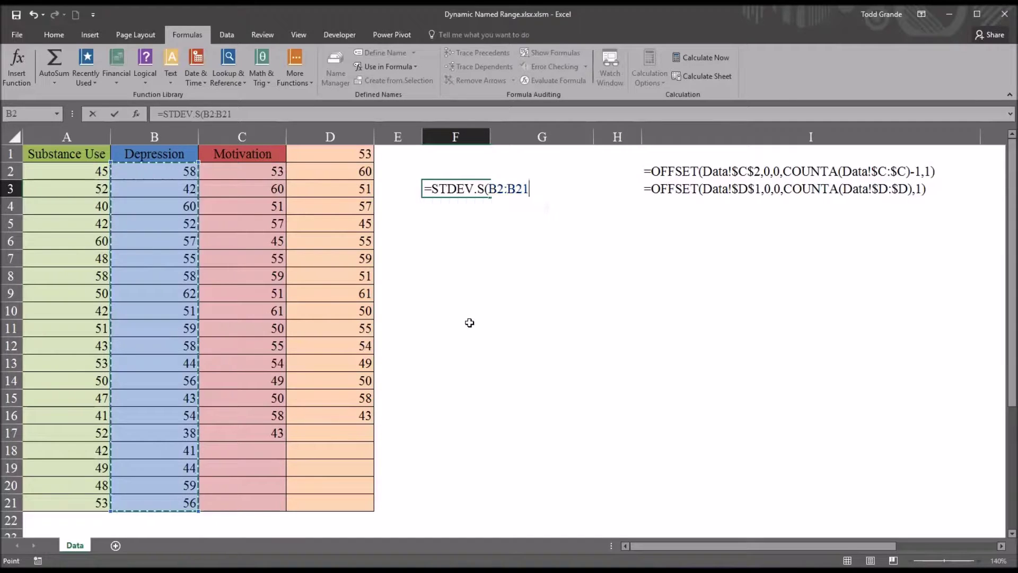
{"action": "key", "text": "Return"}
{"action": "left_click", "coordinate": [440, 194]}
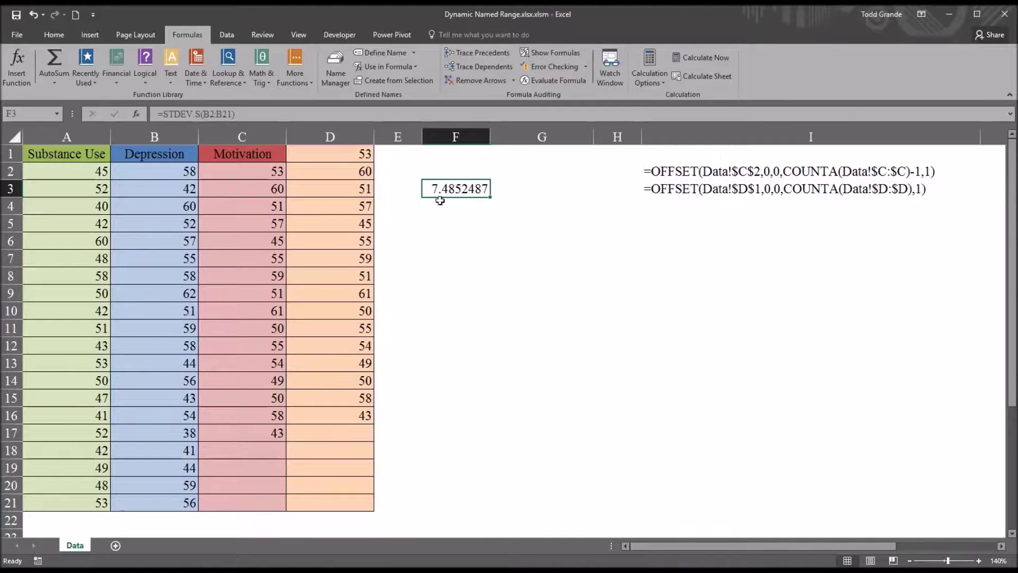
Enter STDEV.S over B1:B21 (Dep) in F4 and compare it with F3's 7.4852487
{"action": "left_click", "coordinate": [450, 205]}
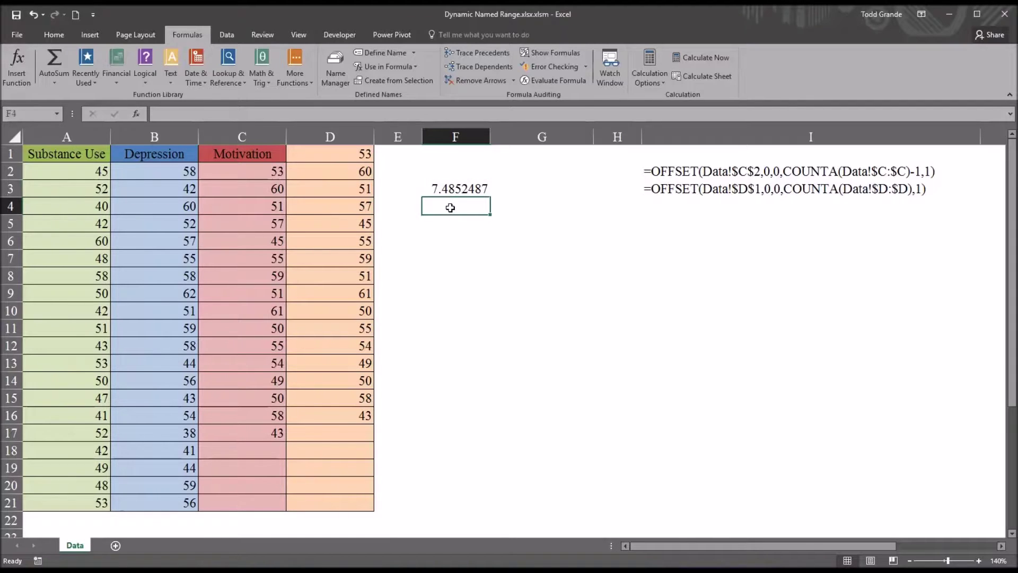
{"action": "type", "text": "=st"}
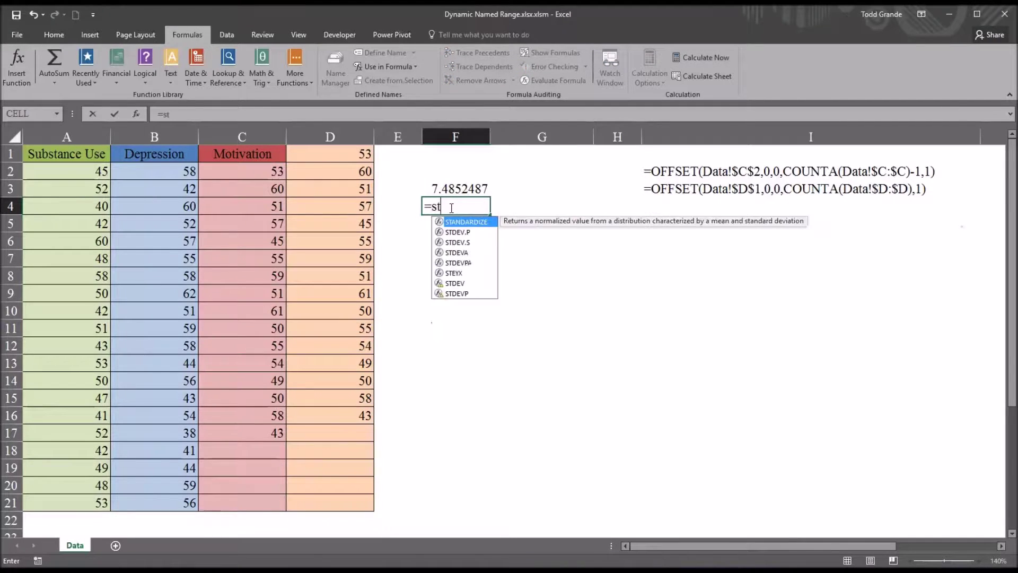
{"action": "left_click", "coordinate": [469, 242]}
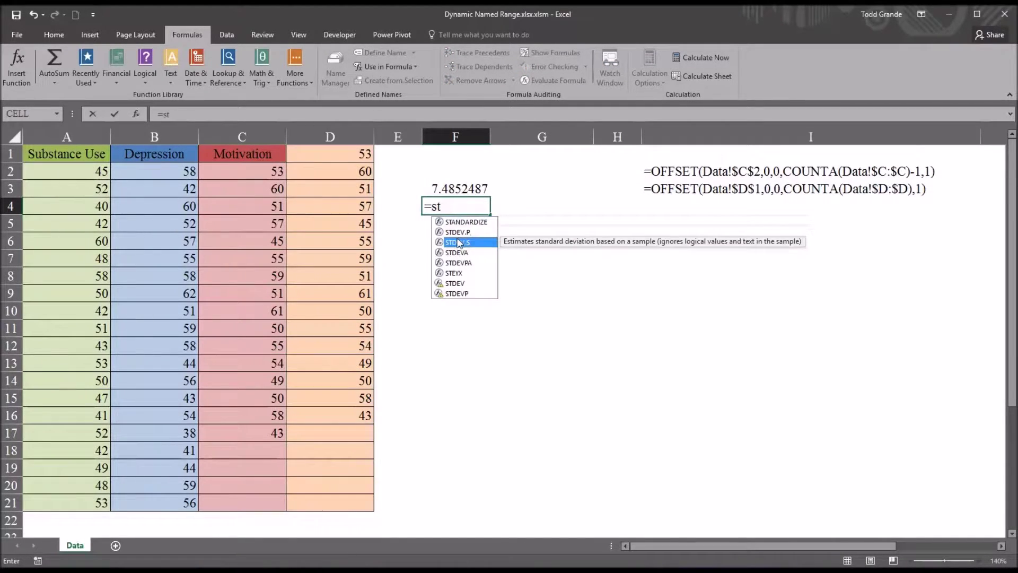
{"action": "double_click", "coordinate": [458, 243]}
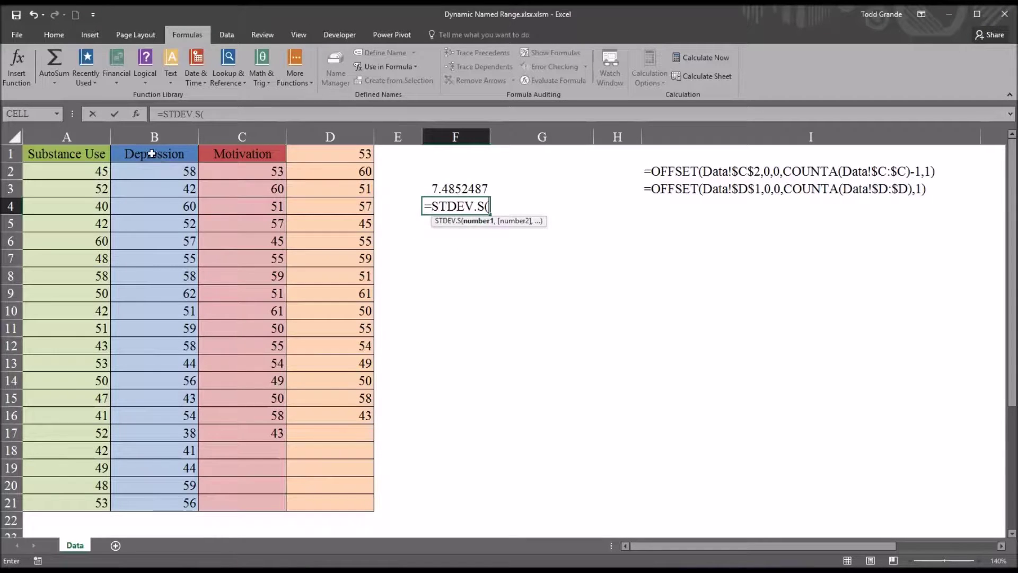
{"action": "left_click_drag", "start_coordinate": [152, 154], "coordinate": [134, 495]}
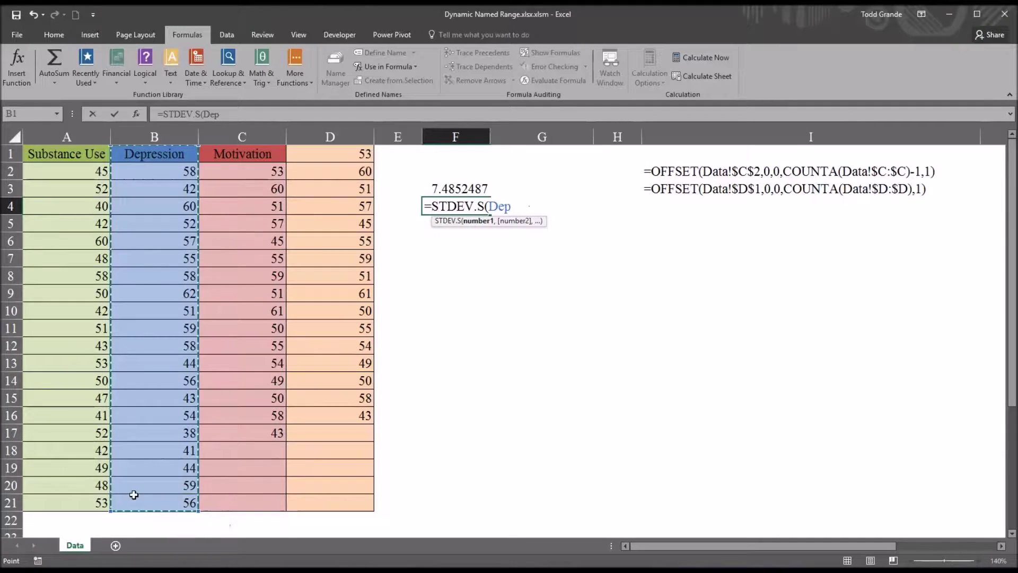
{"action": "key", "text": "Return"}
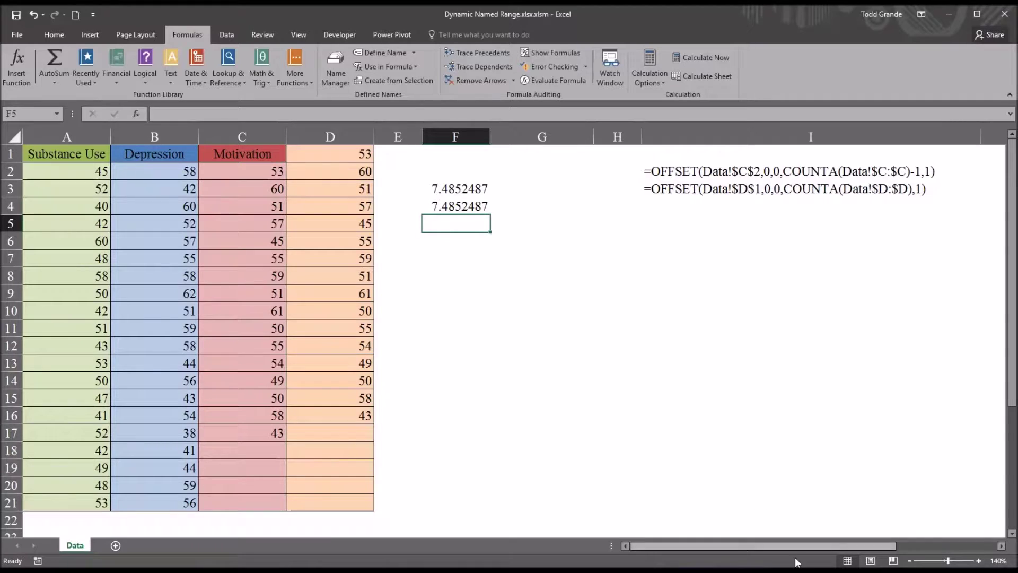
{"action": "left_click", "coordinate": [447, 207]}
{"action": "left_click", "coordinate": [443, 191]}
{"action": "left_click", "coordinate": [442, 206]}
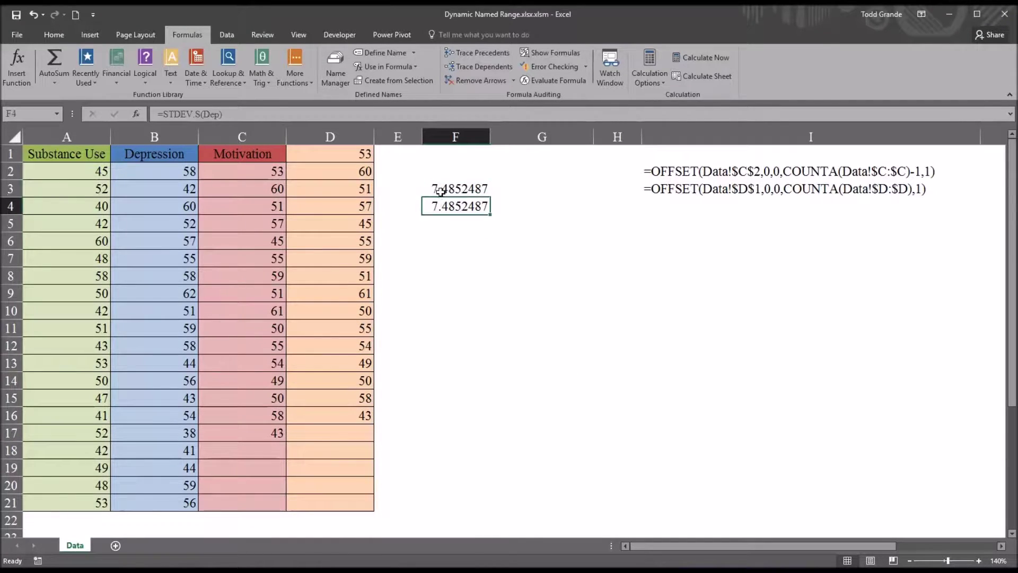
{"action": "left_click", "coordinate": [443, 191]}
Clear F4 and enter =STDEV.S(Dep) in F5, then select F3 through F5
{"action": "left_click", "coordinate": [441, 206]}
{"action": "key", "text": "Delete"}
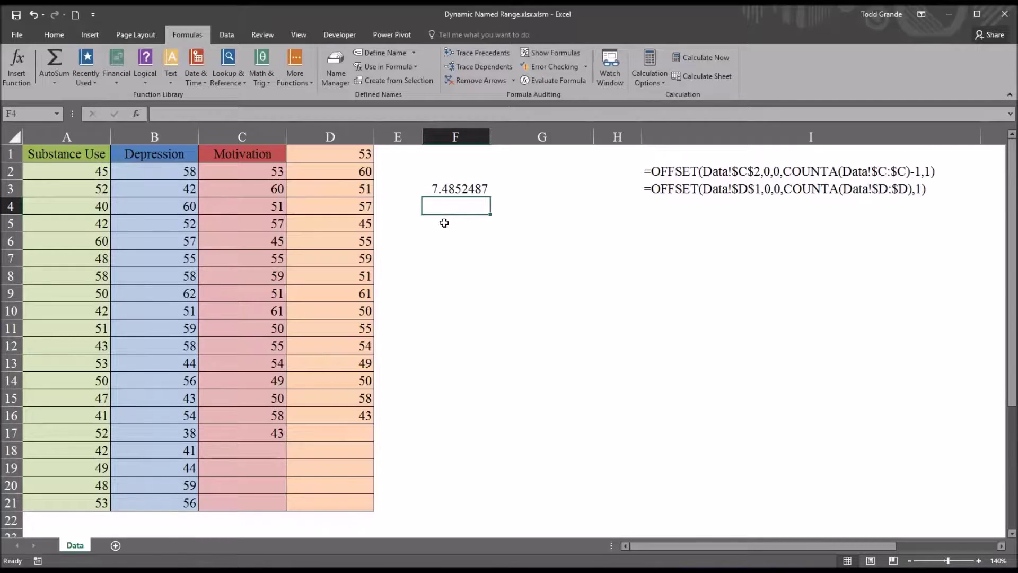
{"action": "left_click", "coordinate": [446, 222]}
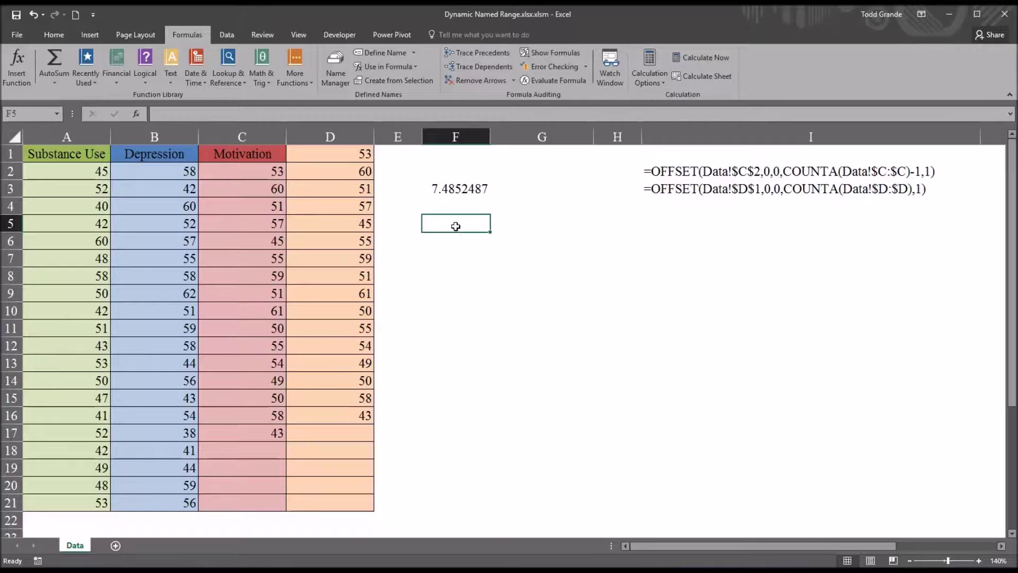
{"action": "type", "text": "=st"}
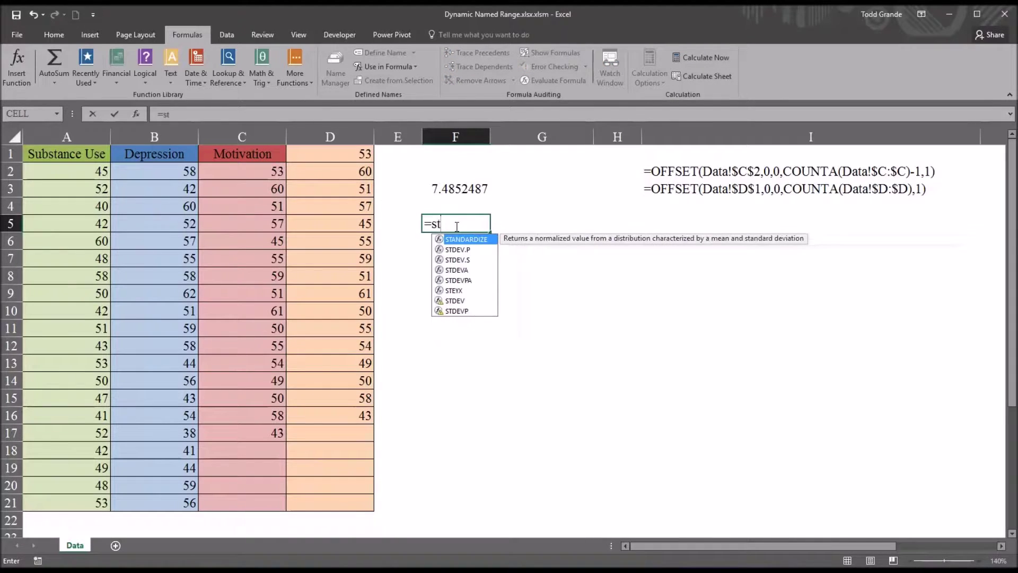
{"action": "key", "text": "Tab"}
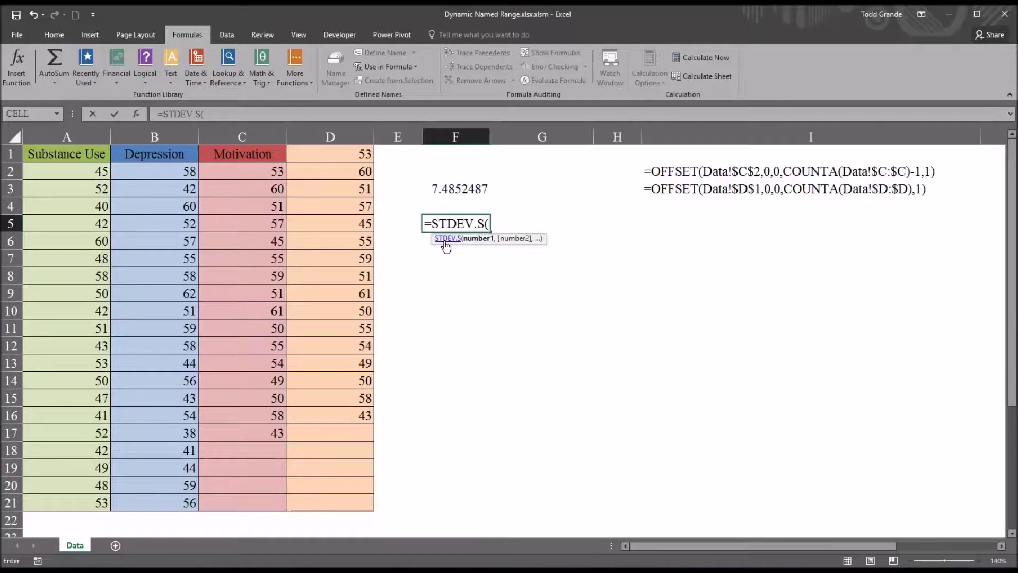
{"action": "type", "text": "dep"}
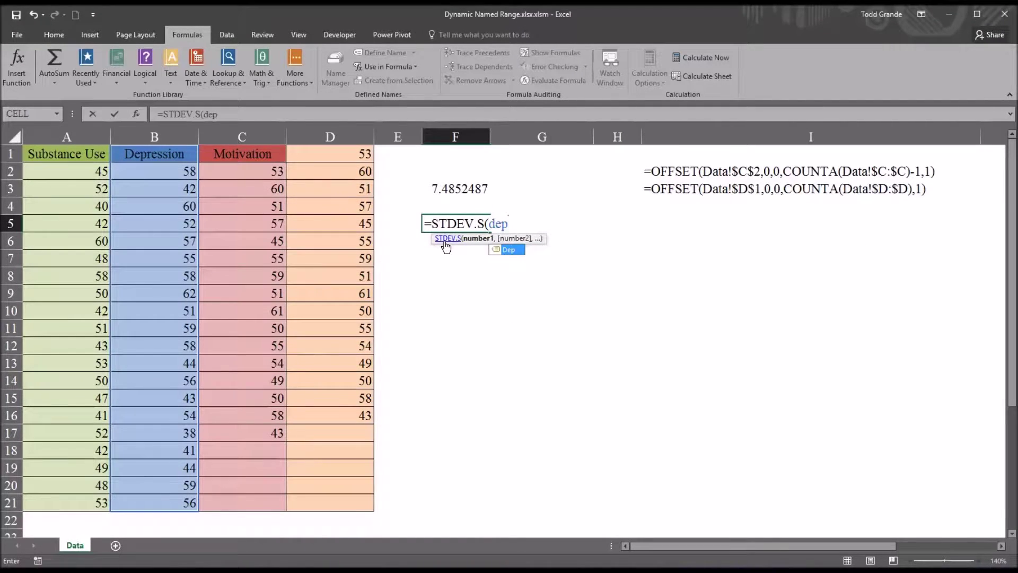
{"action": "key", "text": "Return"}
{"action": "left_click", "coordinate": [449, 224]}
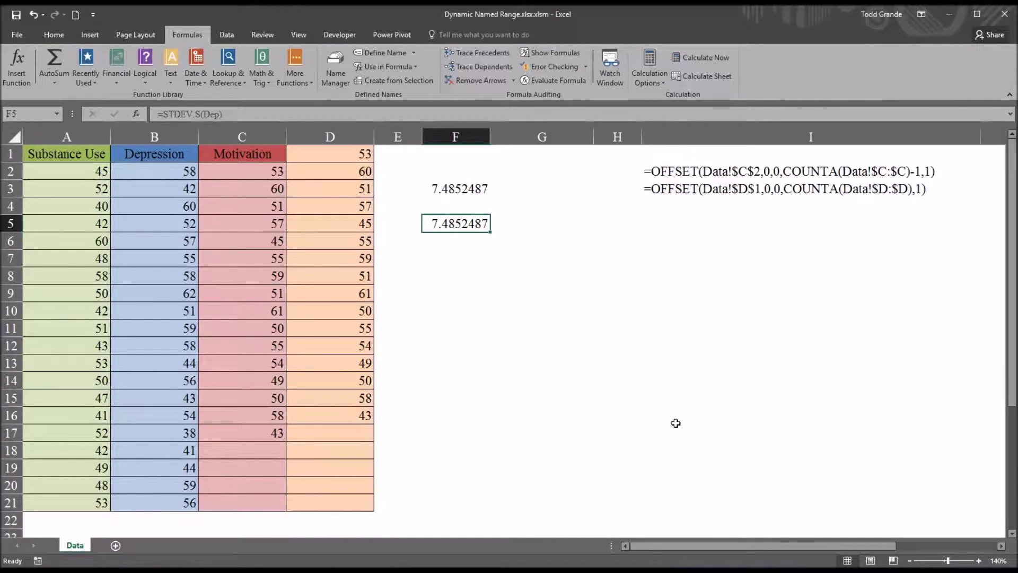
{"action": "left_click_drag", "start_coordinate": [458, 196], "coordinate": [448, 227]}
Delete the results in F3:F5, then start an =OFFSET( entry in F6 and cancel it
{"action": "key", "text": "Delete"}
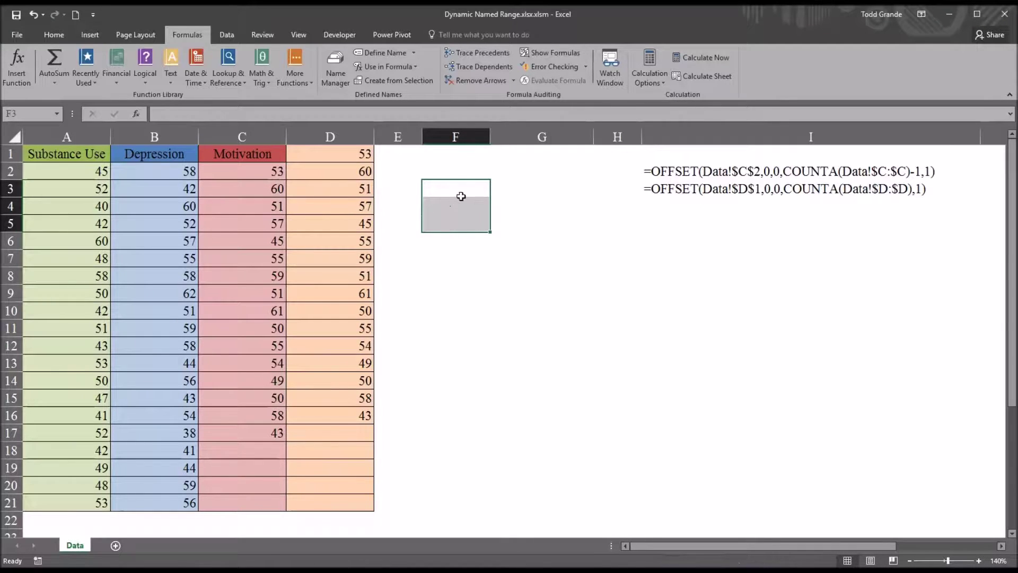
{"action": "left_click", "coordinate": [476, 191]}
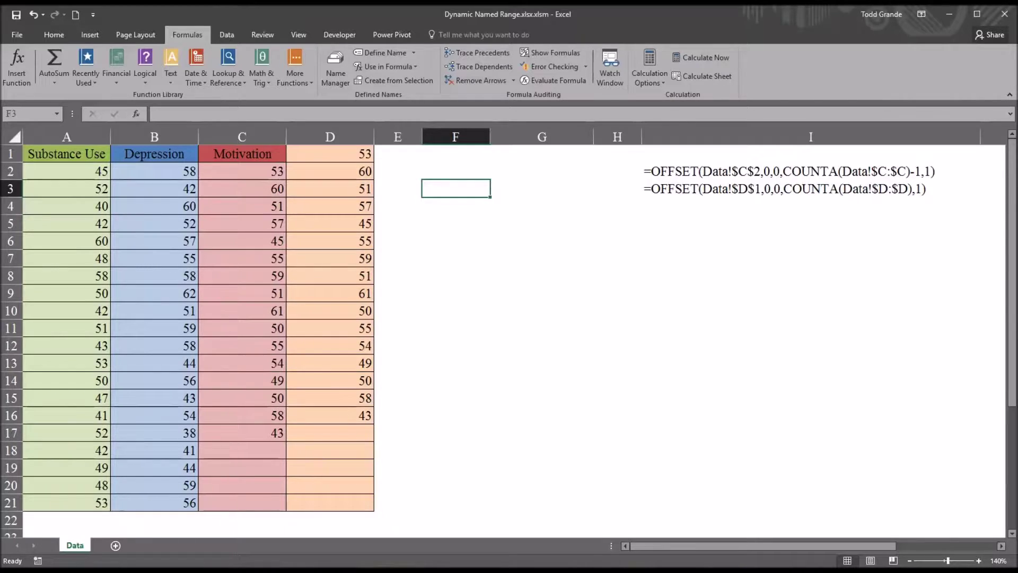
{"action": "left_click", "coordinate": [455, 241]}
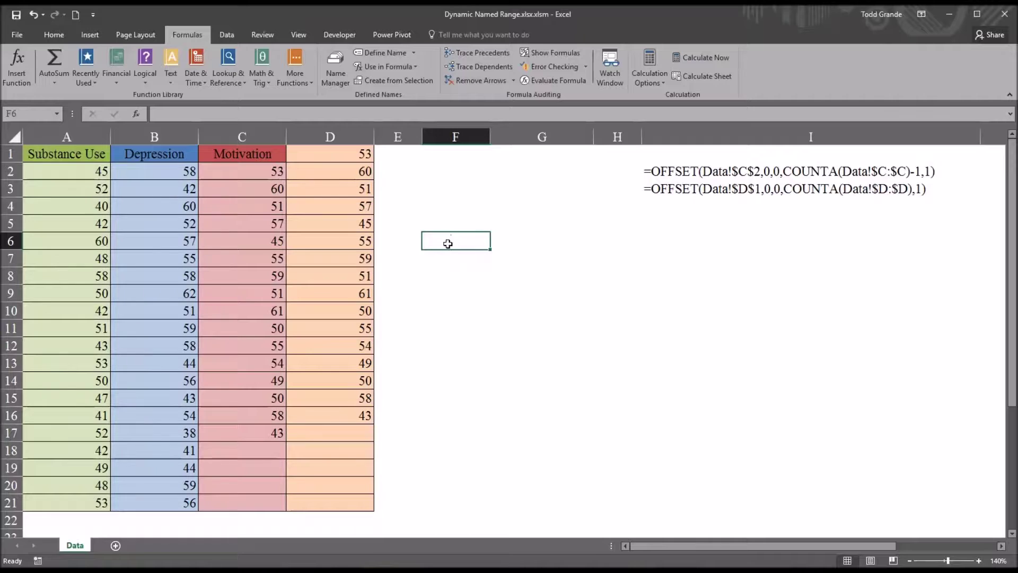
{"action": "type", "text": "="}
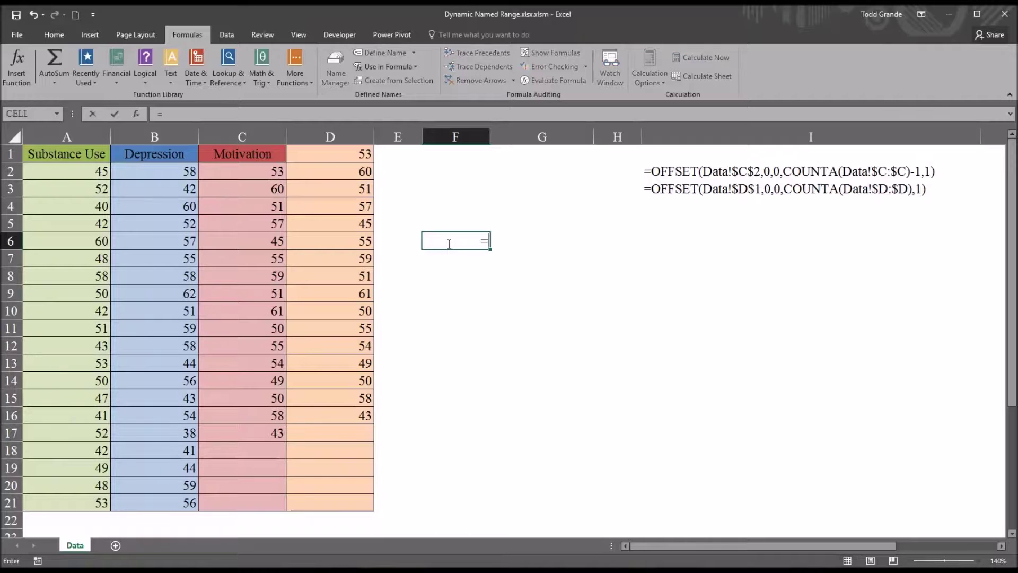
{"action": "type", "text": "offset"}
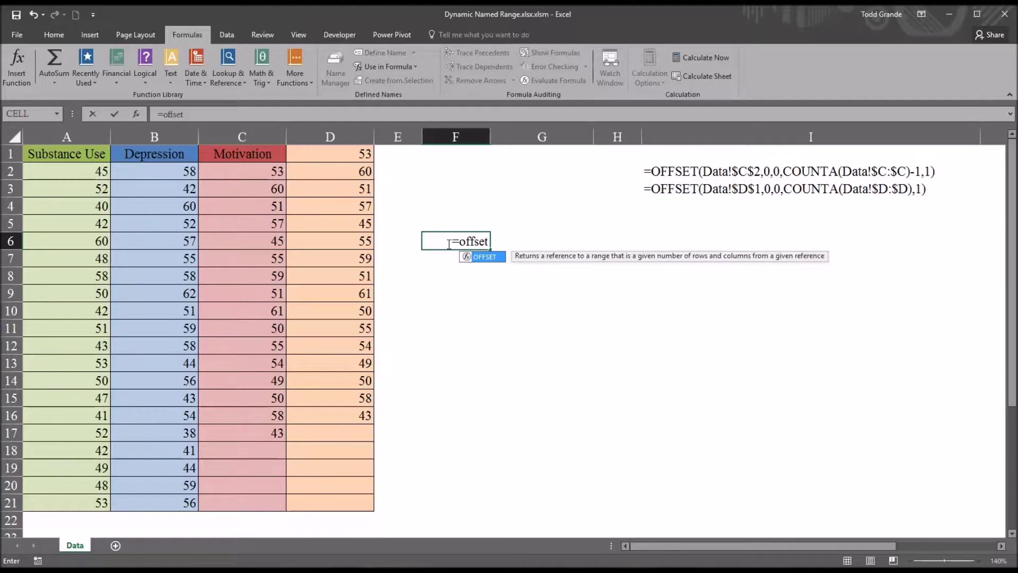
{"action": "type", "text": "("}
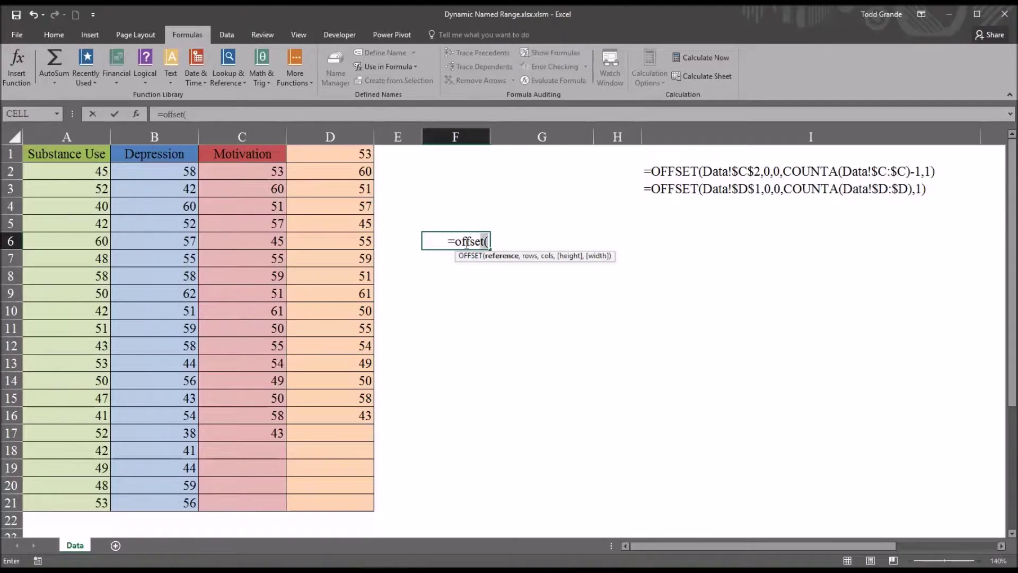
{"action": "left_click", "coordinate": [441, 243]}
{"action": "key", "text": "Escape"}
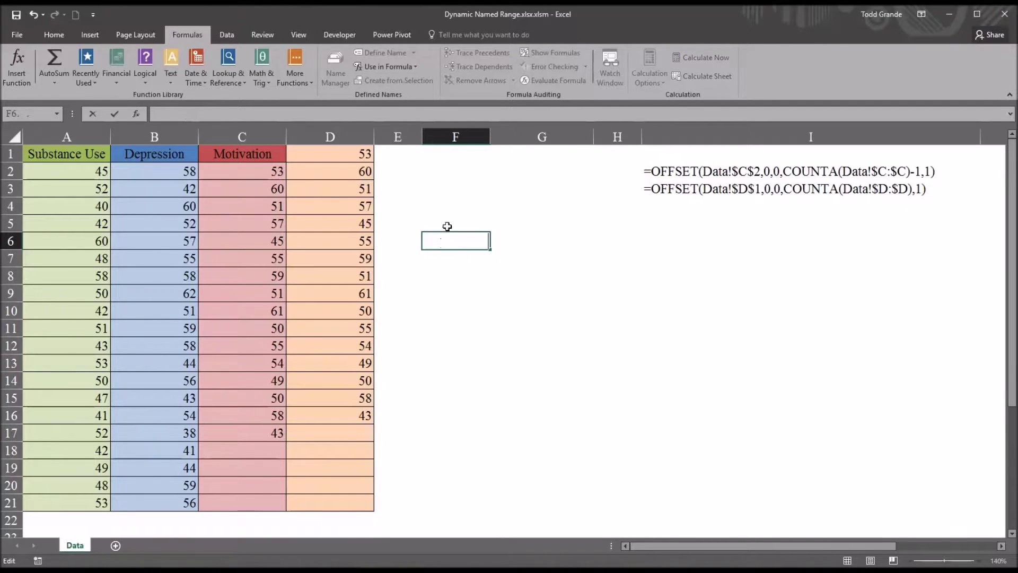
{"action": "left_click", "coordinate": [448, 224]}
Select the Motivation header and values C1:C17 and start defining a name for them
{"action": "left_click_drag", "start_coordinate": [248, 155], "coordinate": [245, 498]}
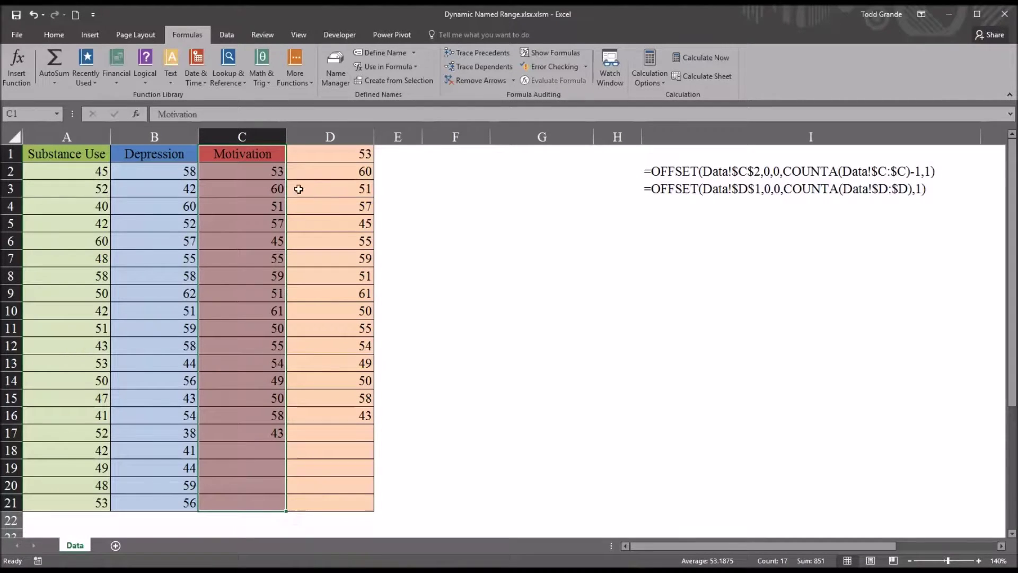
{"action": "left_click_drag", "start_coordinate": [307, 153], "coordinate": [316, 497]}
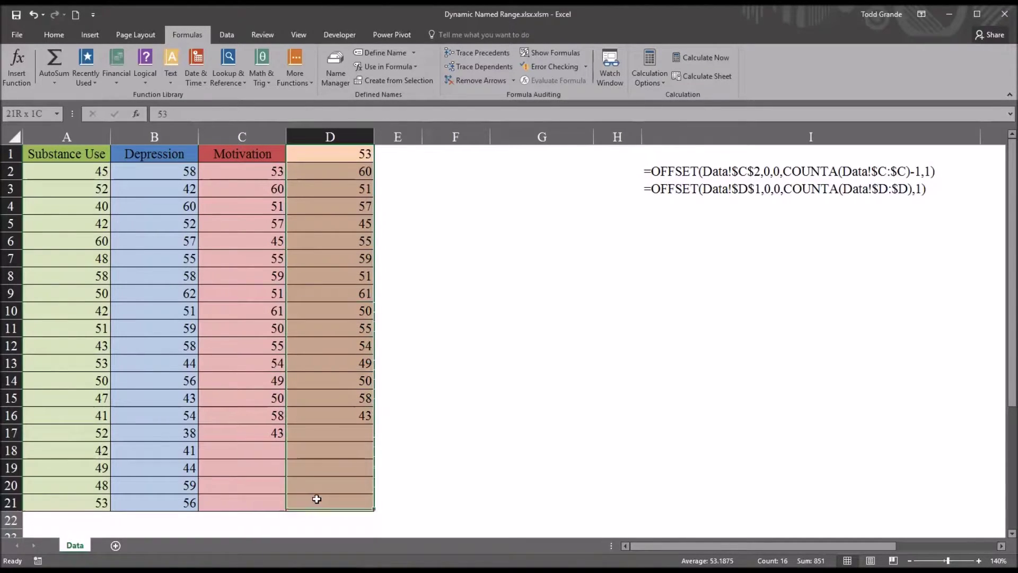
{"action": "left_click", "coordinate": [542, 205]}
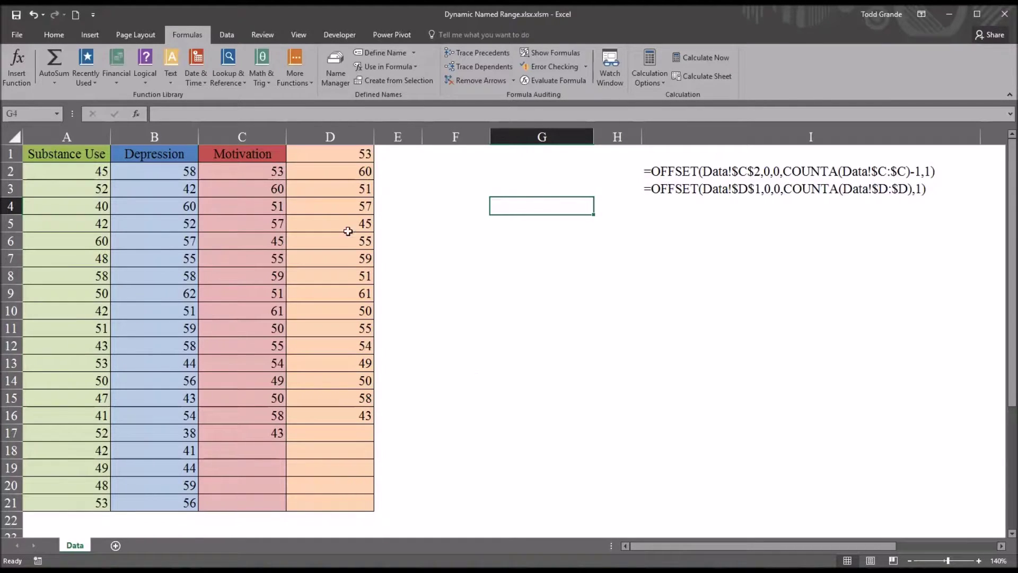
{"action": "left_click", "coordinate": [241, 156]}
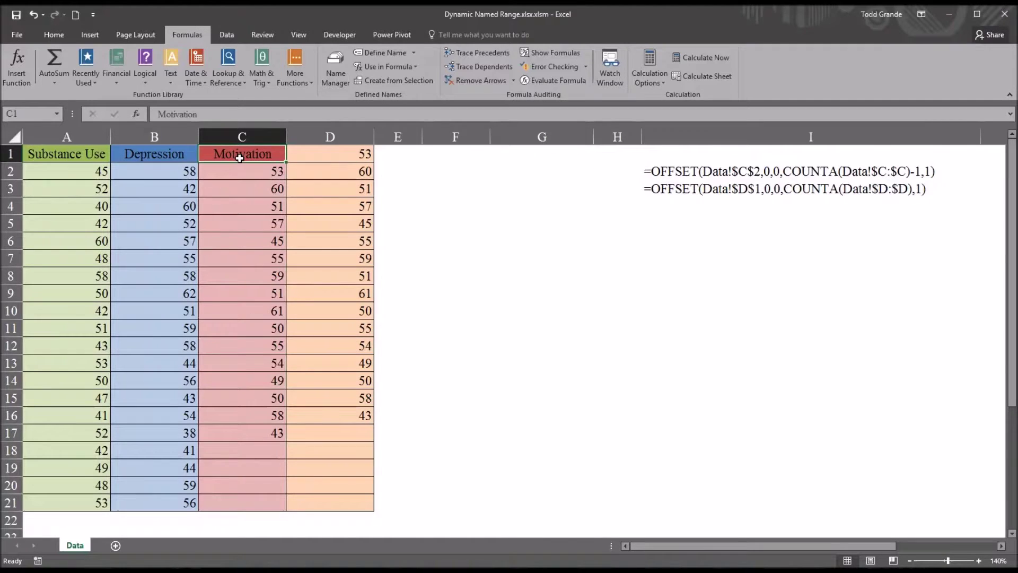
{"action": "left_click_drag", "start_coordinate": [240, 157], "coordinate": [253, 428]}
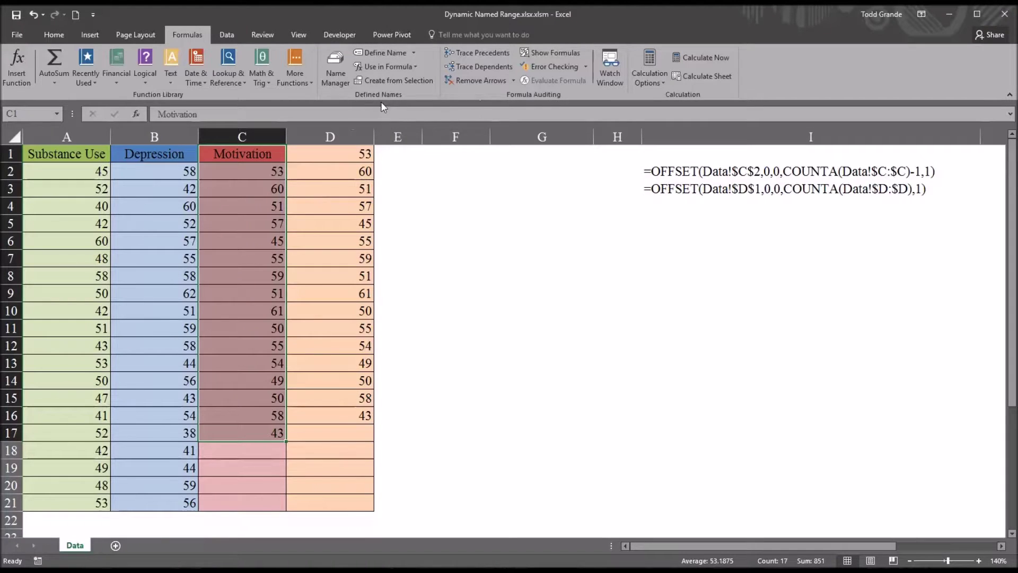
{"action": "left_click", "coordinate": [380, 52]}
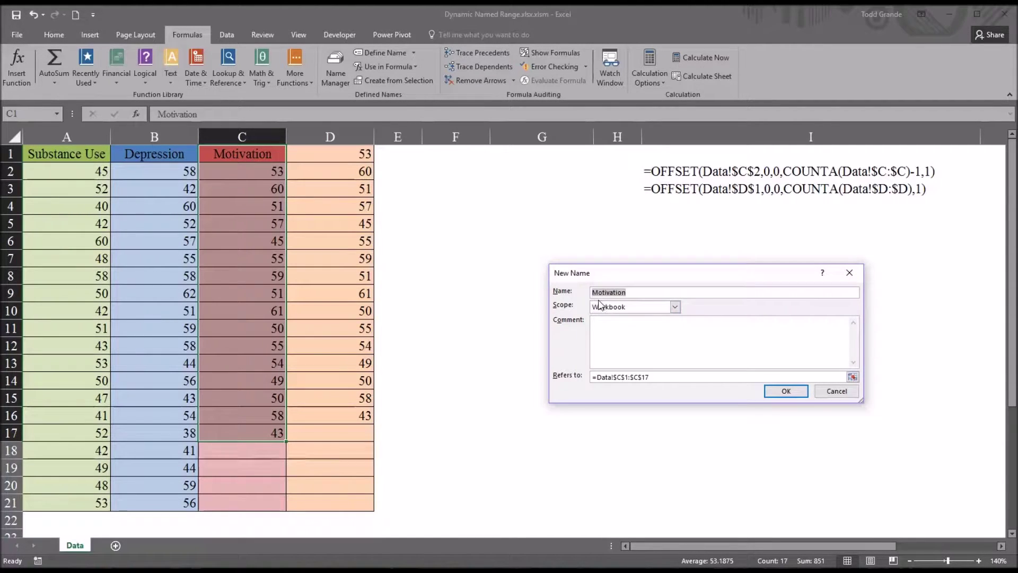
Make Motivation refer to =OFFSET(Data!$C$2,0,0,COUNTA(Data!$C:$C)-1,1) and confirm
{"action": "left_click", "coordinate": [657, 376]}
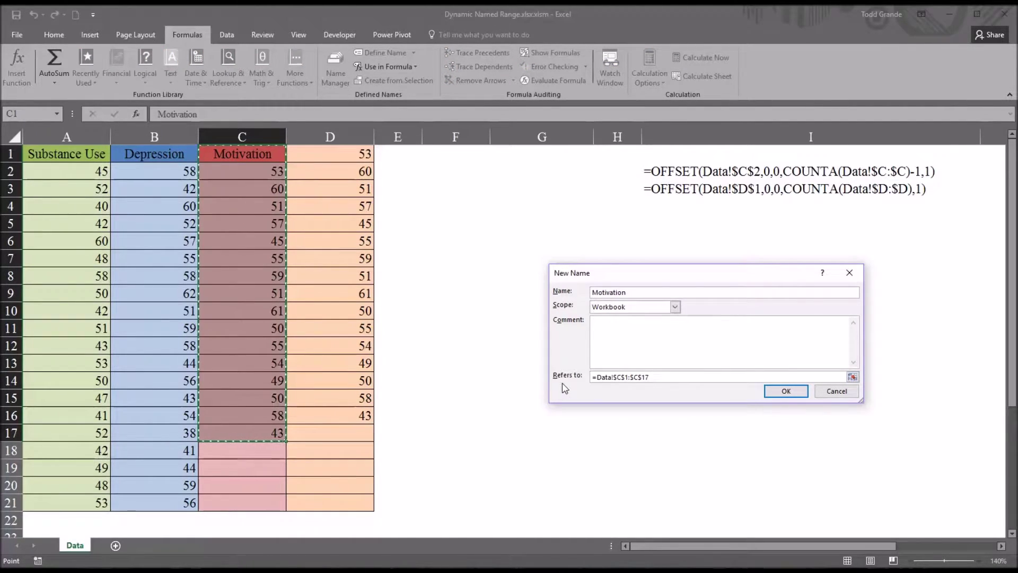
{"action": "left_click_drag", "start_coordinate": [657, 376], "coordinate": [594, 377]}
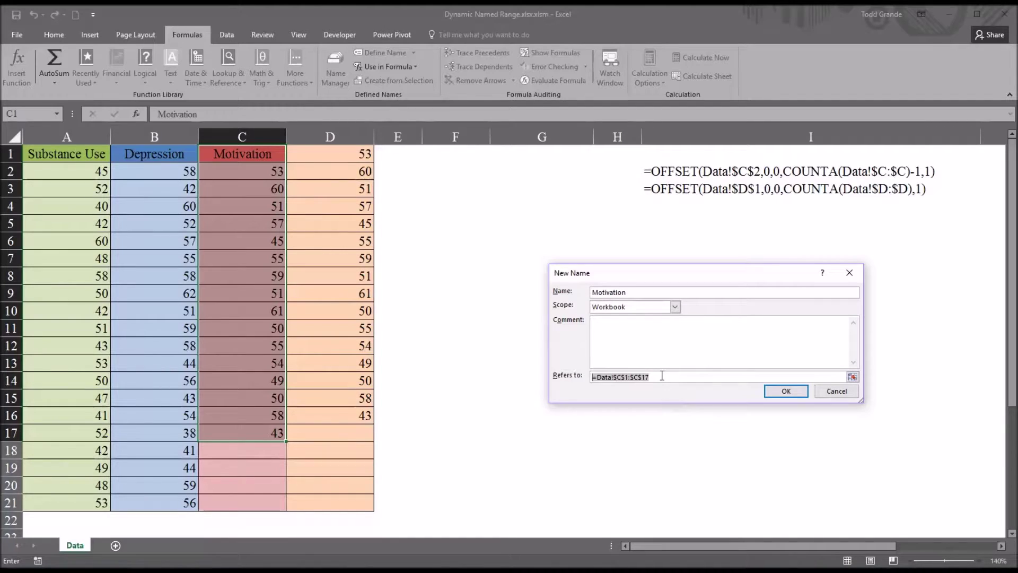
{"action": "type", "text": "=OFFSET(Data!$C$2,0,0,COUNTA(Data!$C:$C)-1,1)"}
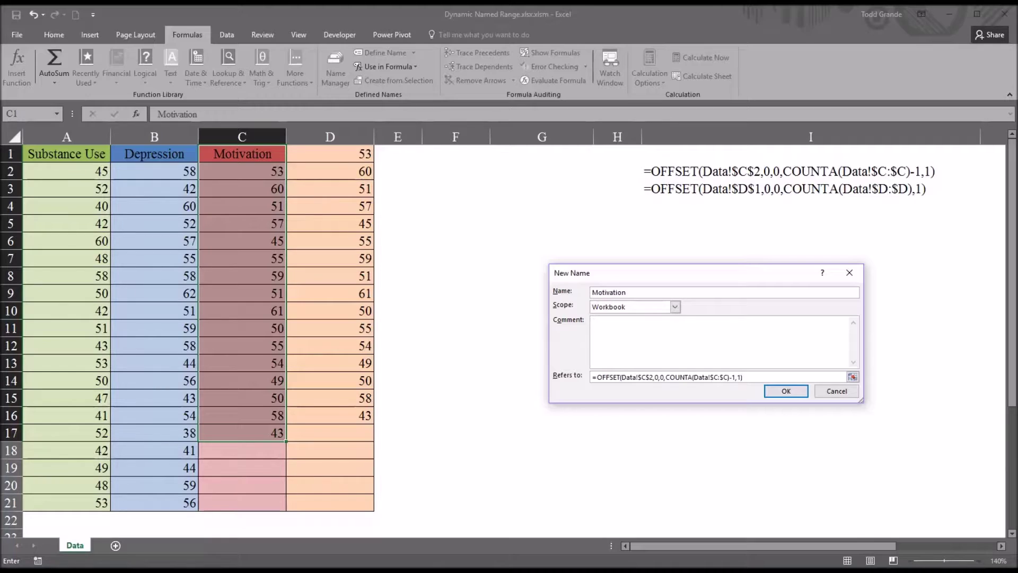
{"action": "left_click", "coordinate": [786, 391]}
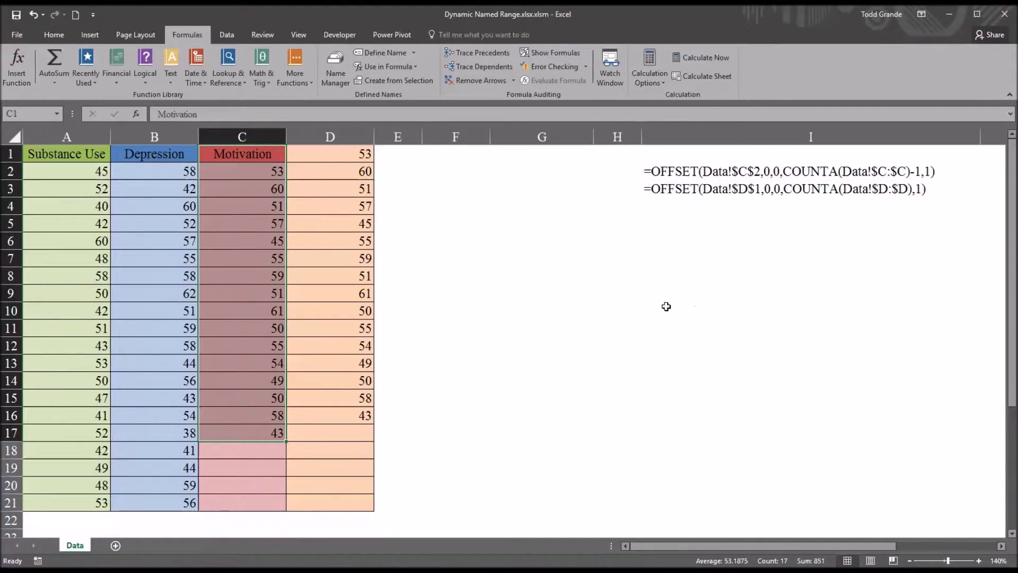
Review the OFFSET formula text in I2 alongside the Motivation values, then select G4
{"action": "left_click", "coordinate": [663, 171]}
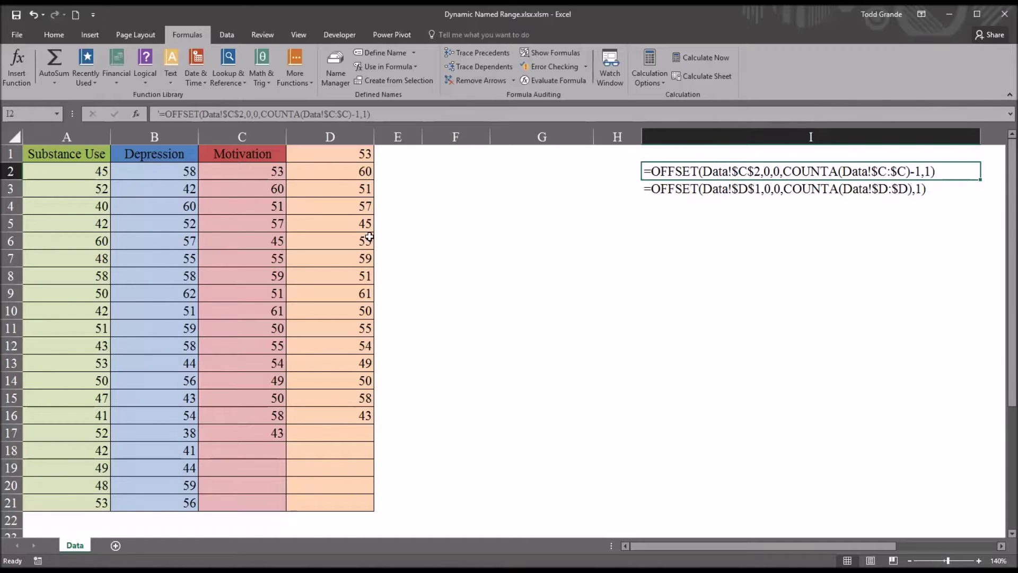
{"action": "left_click", "coordinate": [249, 171]}
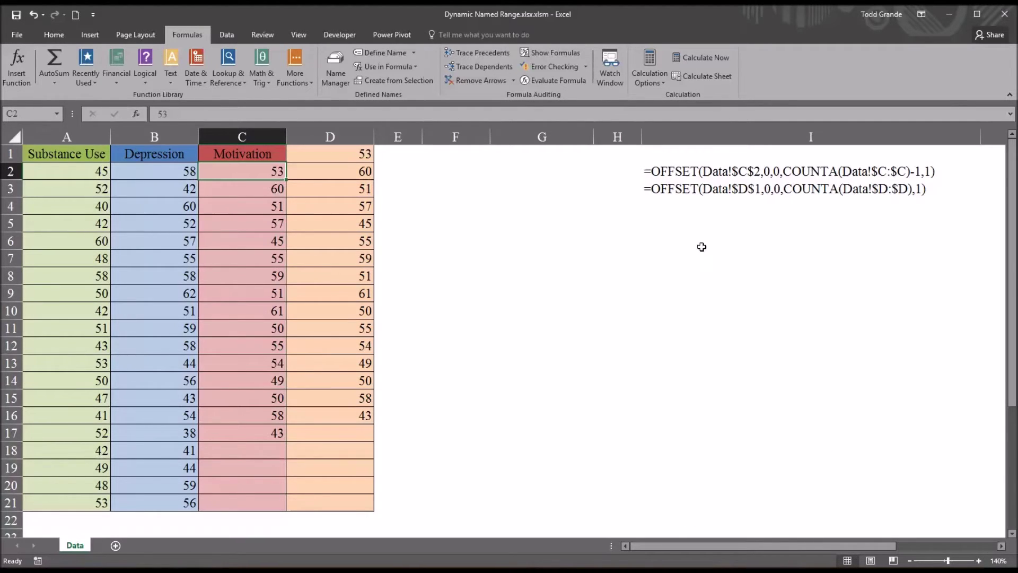
{"action": "left_click", "coordinate": [505, 206]}
Enter =STDEV.S(C1:C17) in G4, returning 5.19254273, and review its formula
{"action": "type", "text": "=st"}
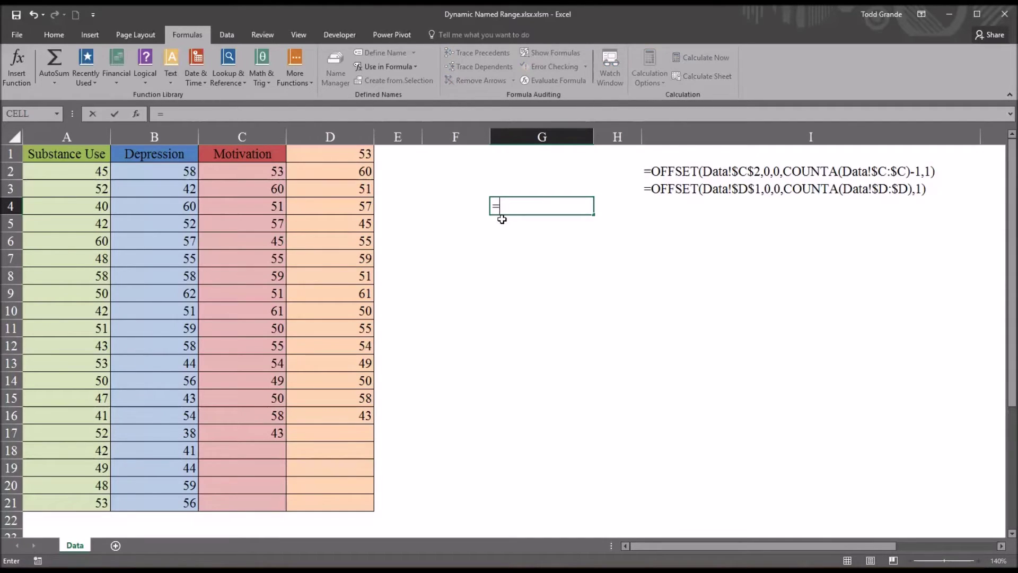
{"action": "key", "text": "Down"}
{"action": "key", "text": "Down"}
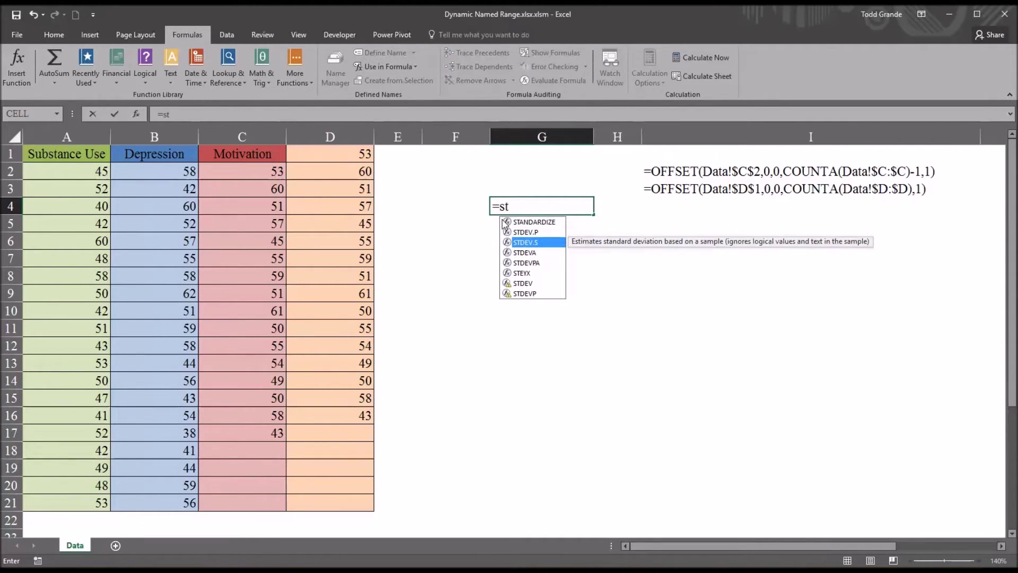
{"action": "key", "text": "Tab"}
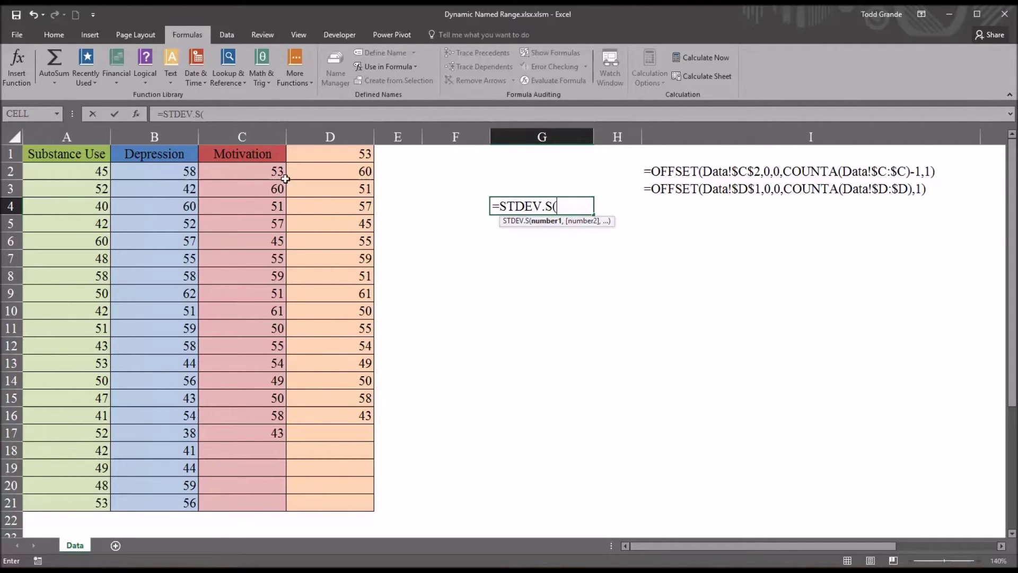
{"action": "left_click_drag", "start_coordinate": [243, 154], "coordinate": [247, 429]}
{"action": "key", "text": "Return"}
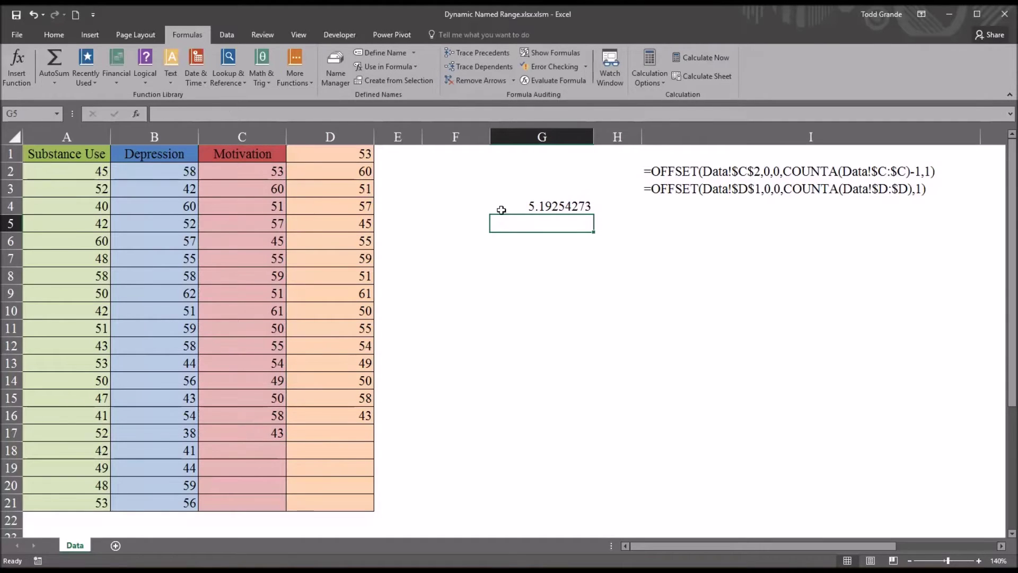
{"action": "left_click", "coordinate": [508, 213]}
{"action": "left_click", "coordinate": [522, 242]}
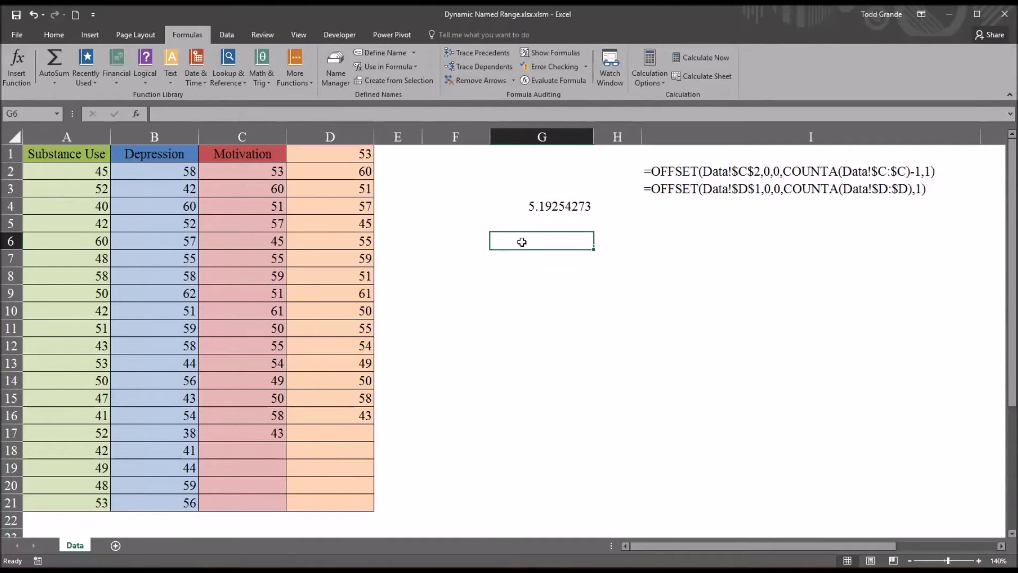
{"action": "key", "text": "Up"}
{"action": "key", "text": "Up"}
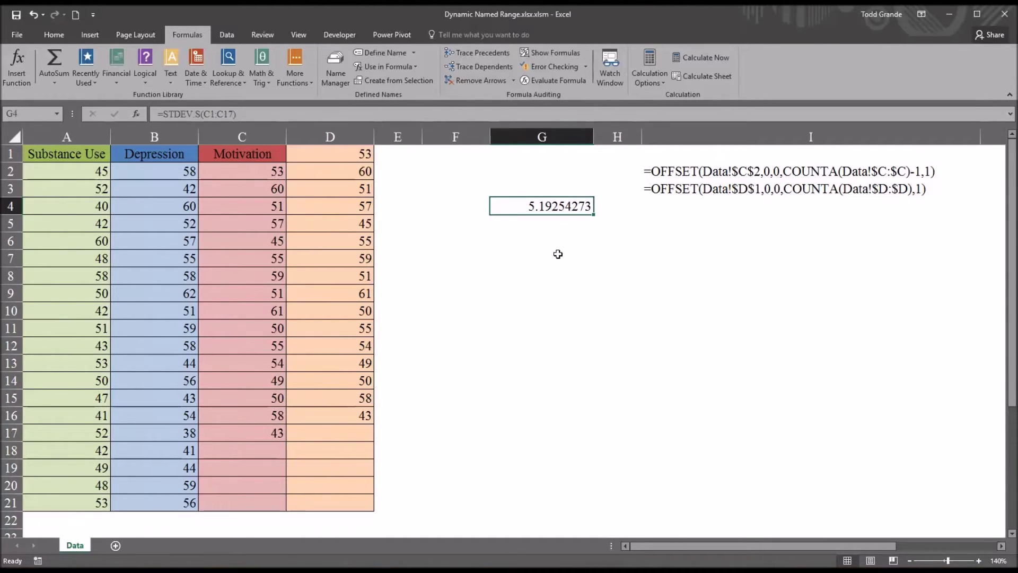
Enter =STDEV.S(Motivation) in G6 using the named range from autocomplete
{"action": "left_click", "coordinate": [529, 240]}
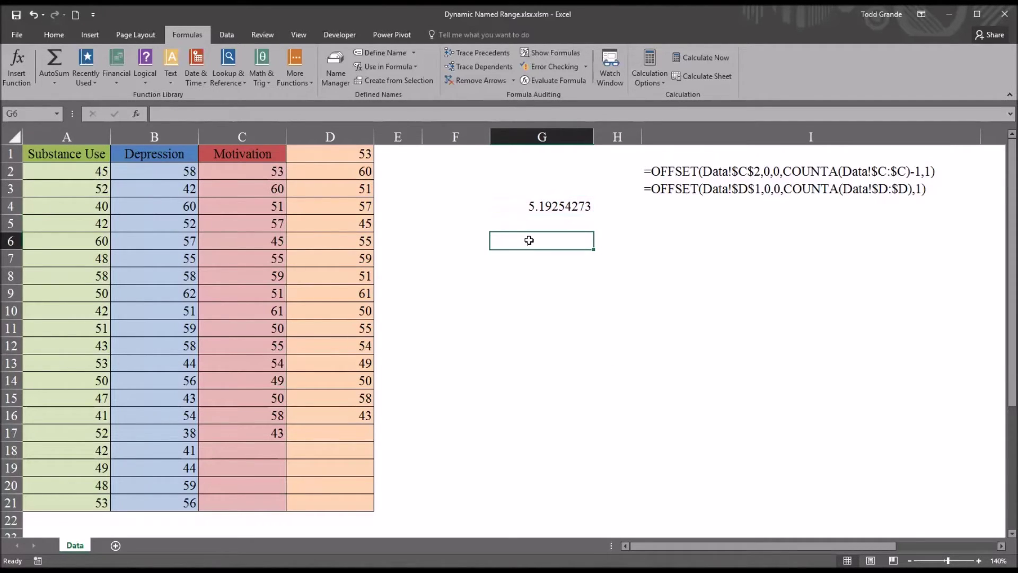
{"action": "type", "text": "=st"}
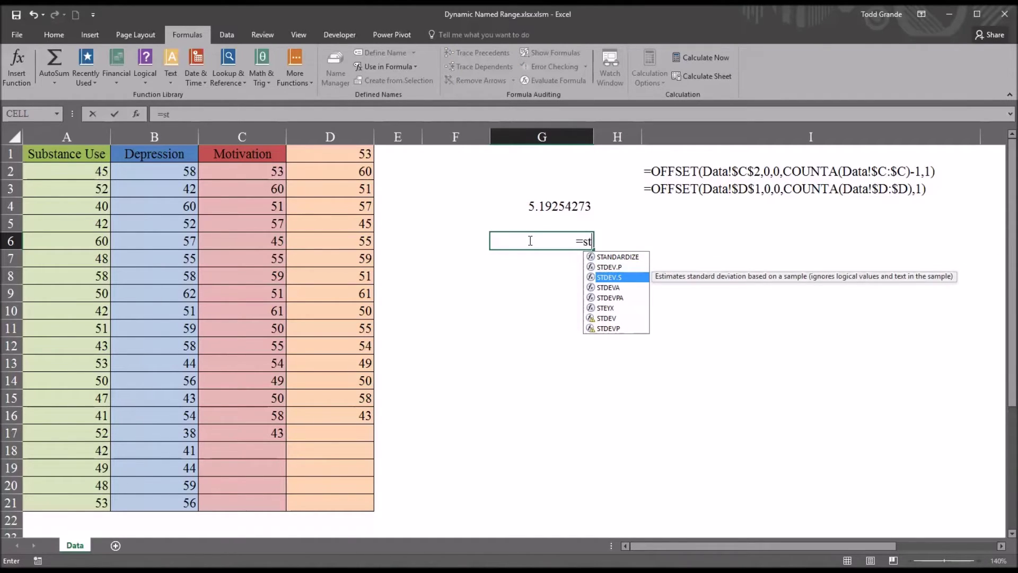
{"action": "key", "text": "Tab"}
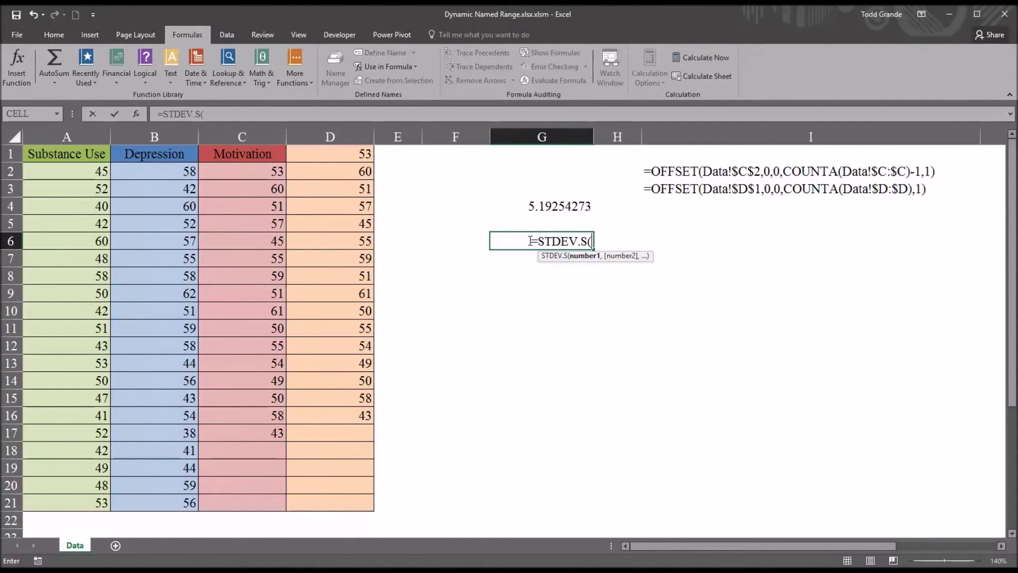
{"action": "type", "text": "mo"}
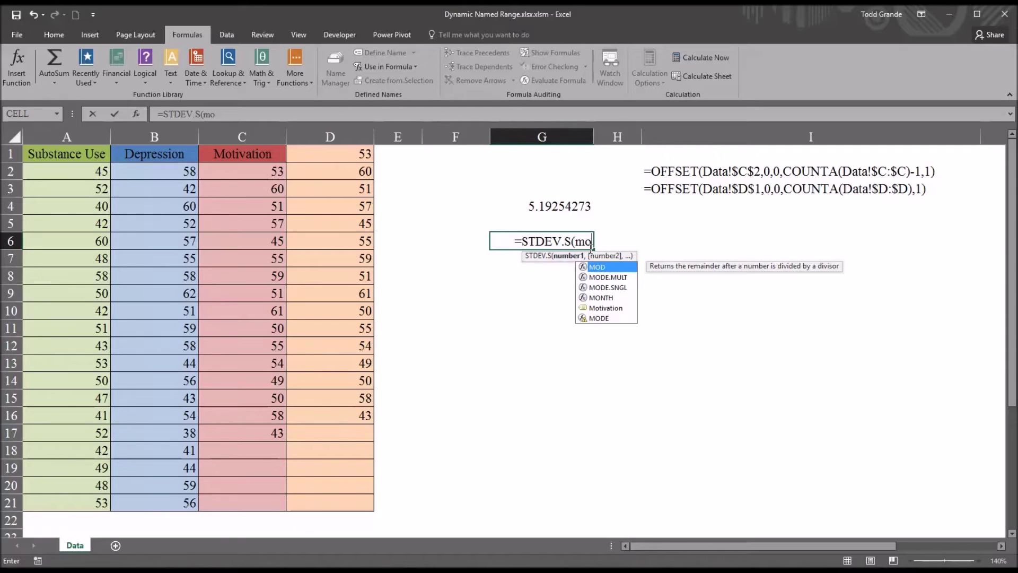
{"action": "key", "text": "BackSpace"}
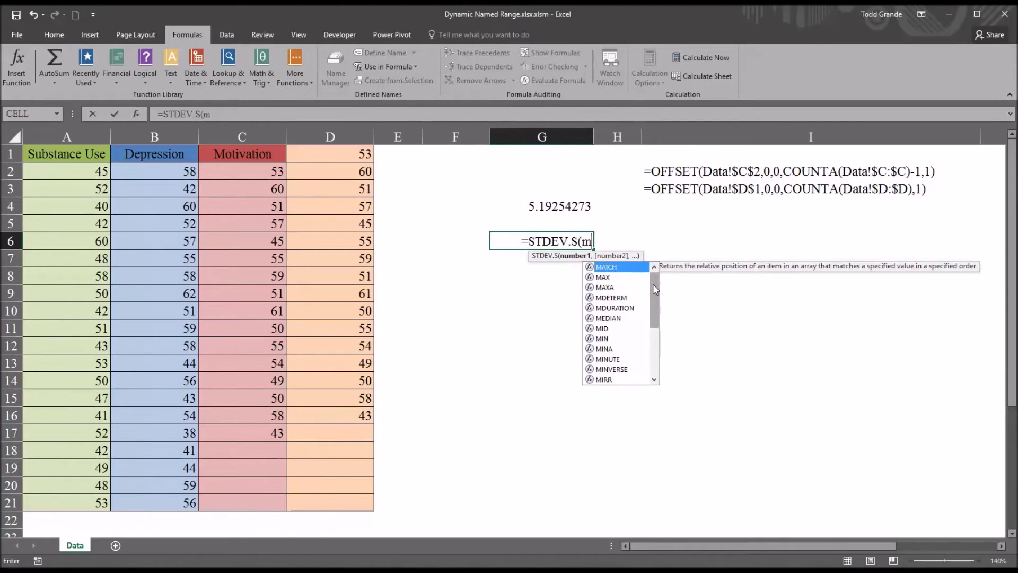
{"action": "scroll", "coordinate": [654, 284], "scroll_direction": "down", "scroll_amount": 4}
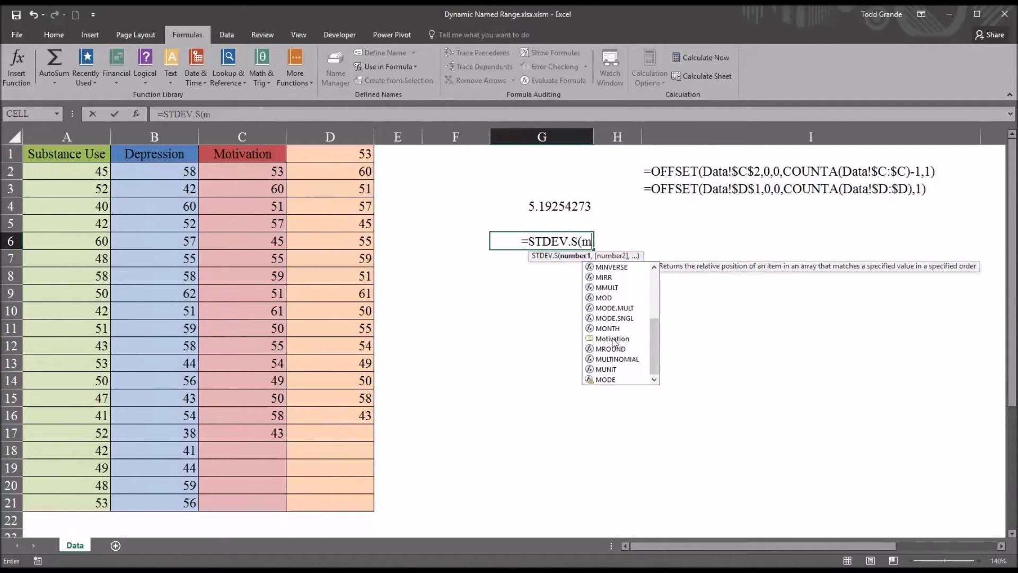
{"action": "double_click", "coordinate": [612, 340]}
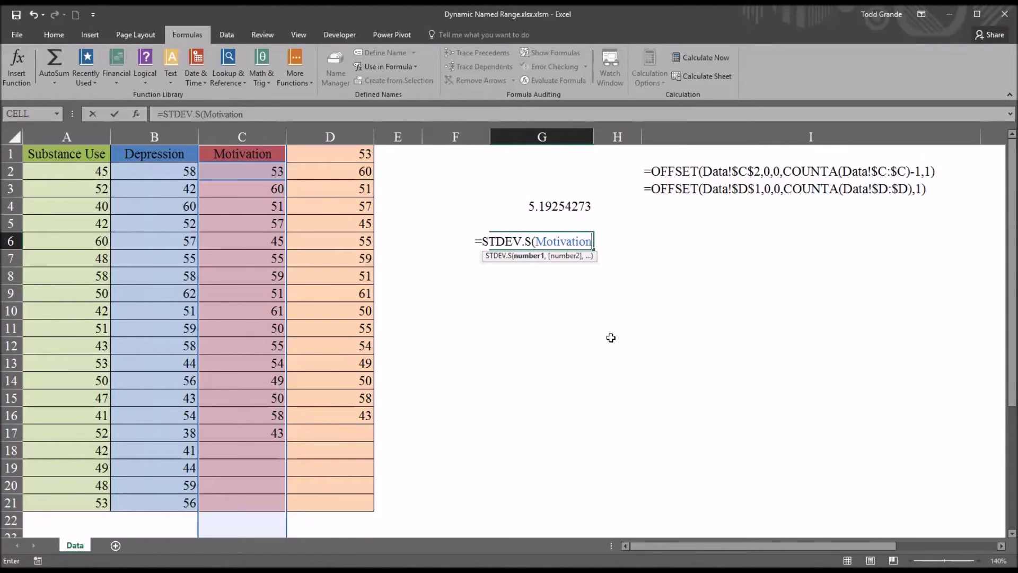
{"action": "key", "text": "Return"}
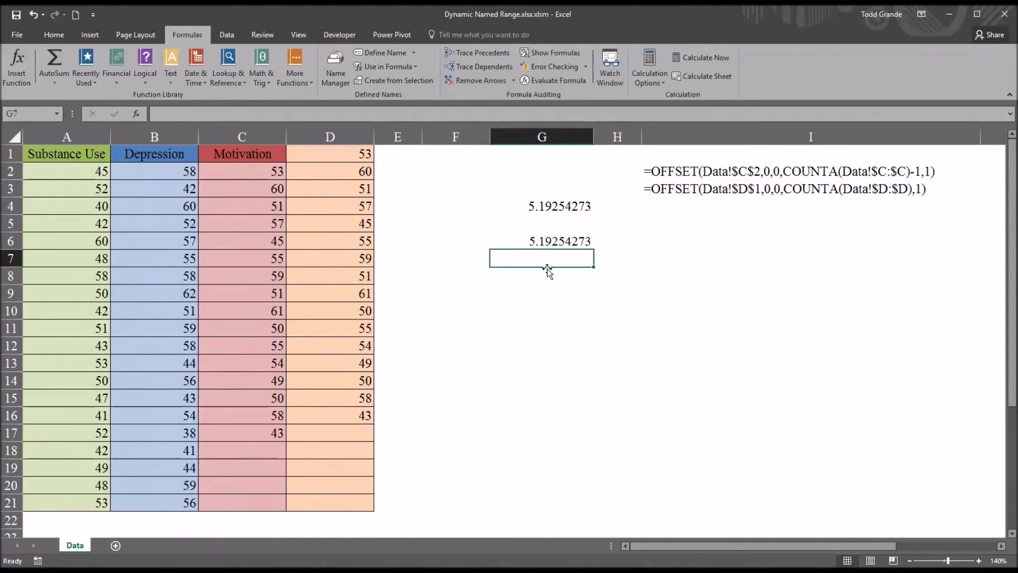
Compare G6's named-range formula with G4's static one, both 5.19254273, then select C18
{"action": "left_click", "coordinate": [529, 245]}
{"action": "left_click", "coordinate": [524, 207]}
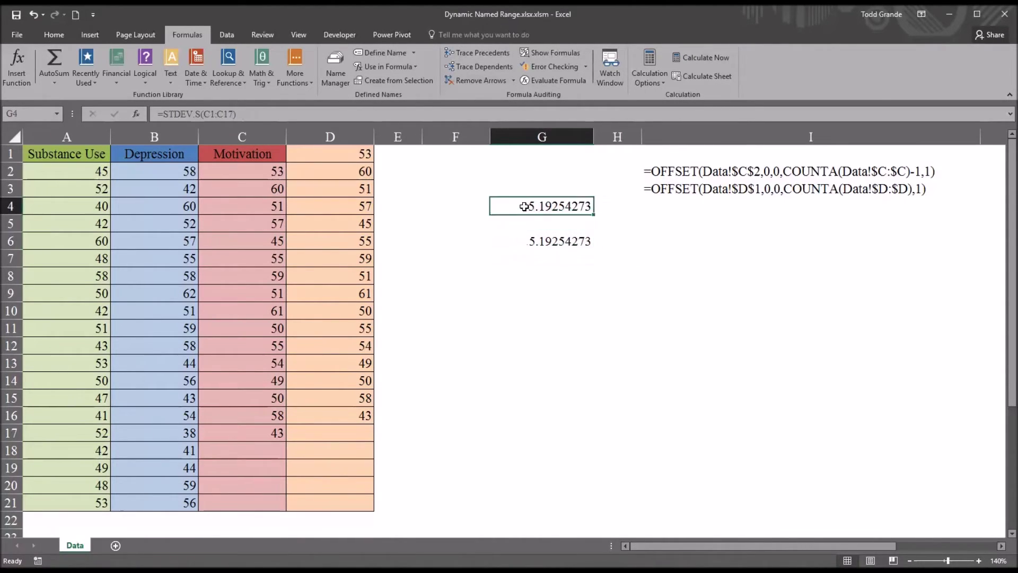
{"action": "left_click", "coordinate": [506, 242]}
{"action": "left_click", "coordinate": [520, 206]}
{"action": "left_click", "coordinate": [522, 240]}
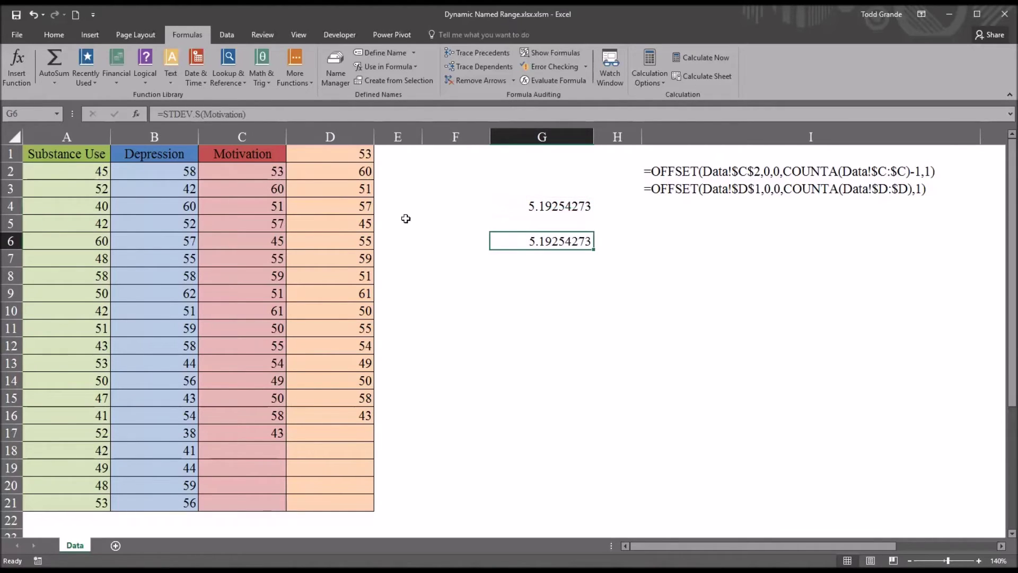
{"action": "left_click", "coordinate": [252, 453]}
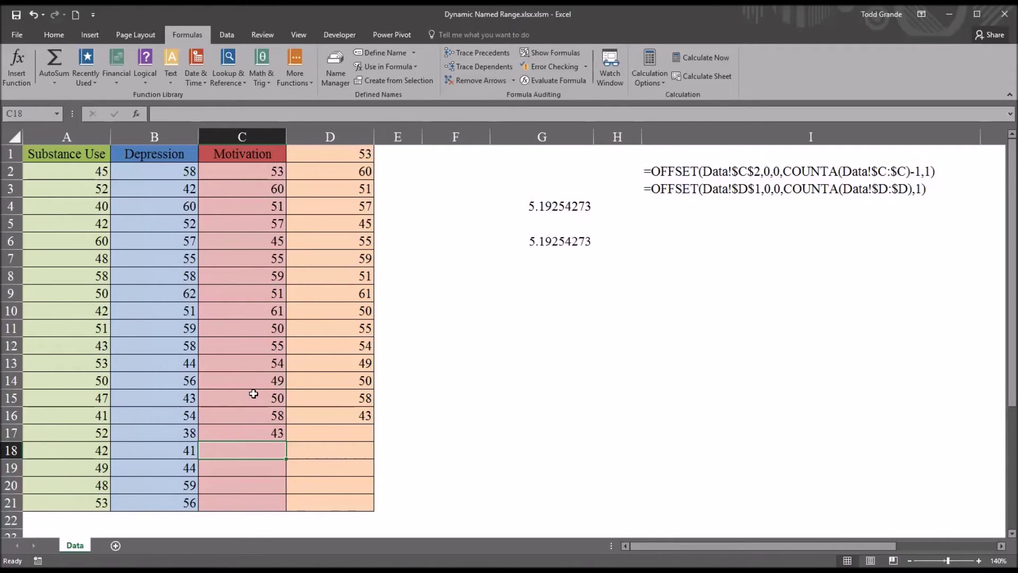
Enter 45 in C18 and confirm G6 becomes 5.405607111 while G4 stays 5.19254273
{"action": "type", "text": "45"}
{"action": "key", "text": "Return"}
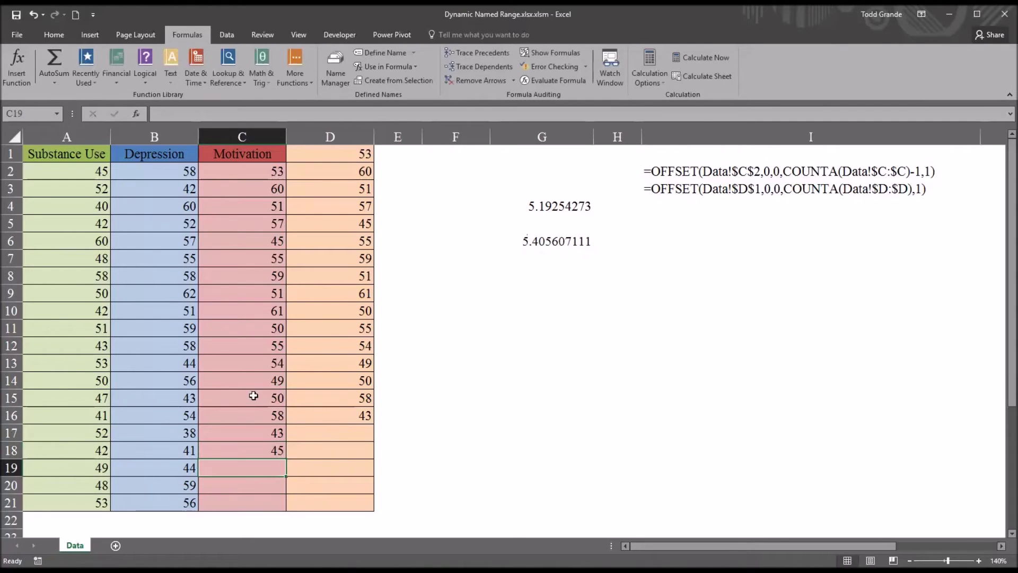
{"action": "left_click", "coordinate": [257, 446]}
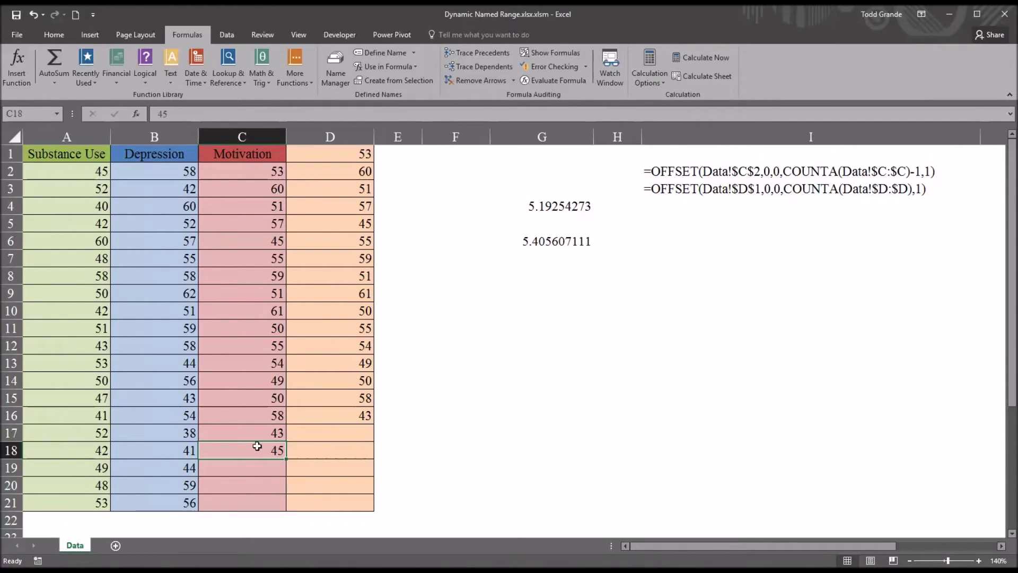
{"action": "left_click", "coordinate": [521, 241]}
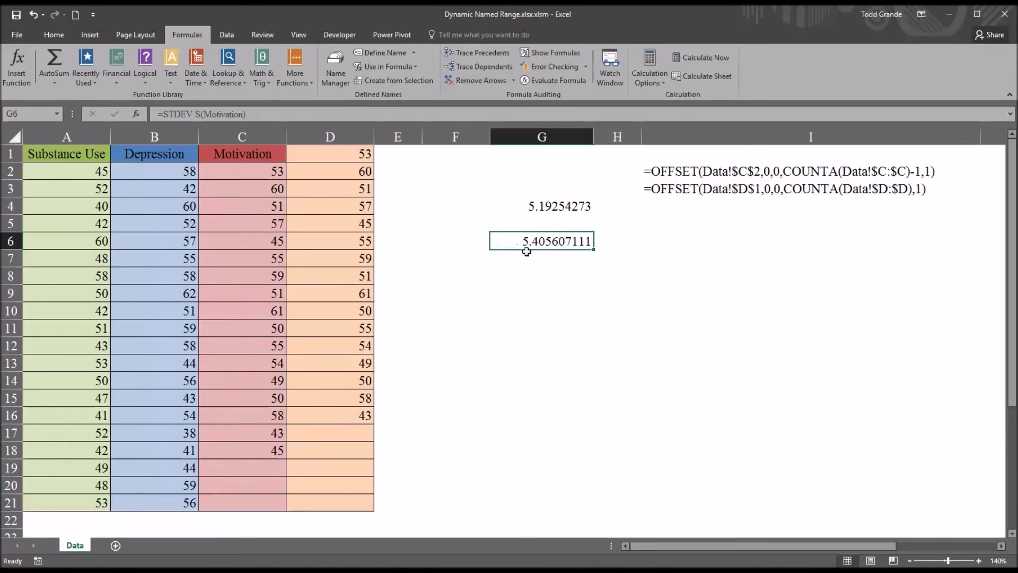
{"action": "left_click", "coordinate": [520, 206]}
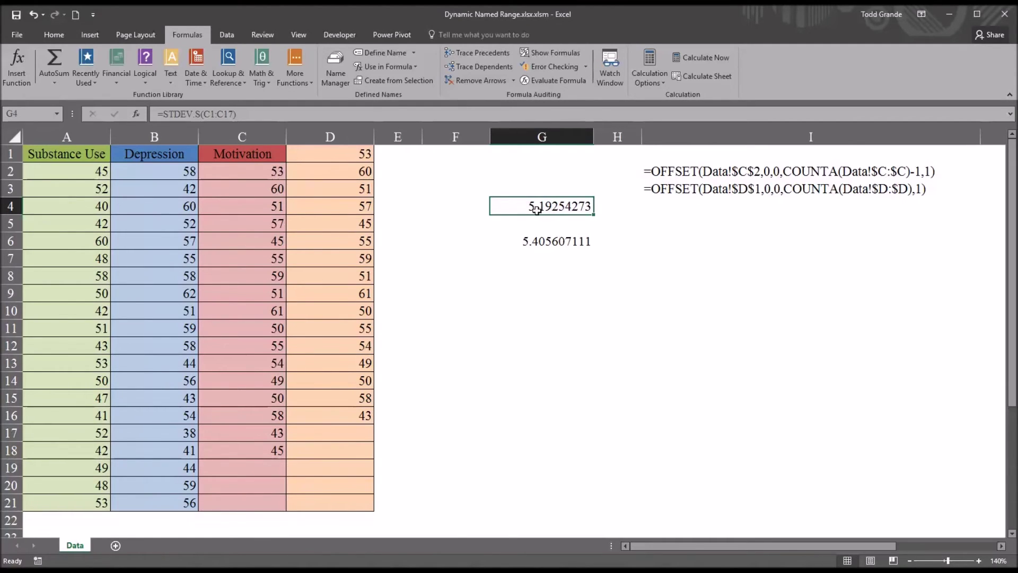
{"action": "left_click", "coordinate": [528, 242]}
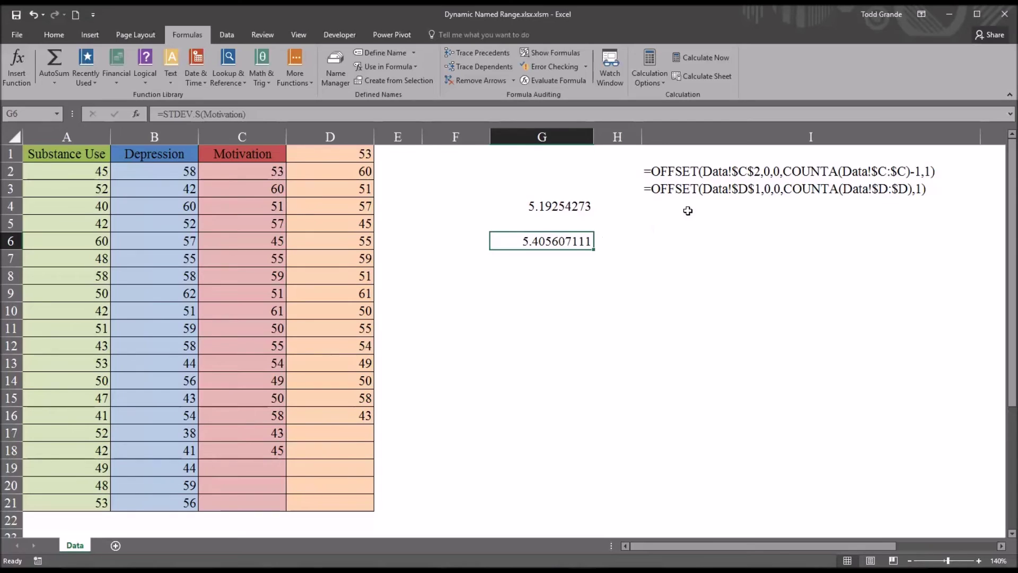
{"action": "left_click", "coordinate": [666, 190]}
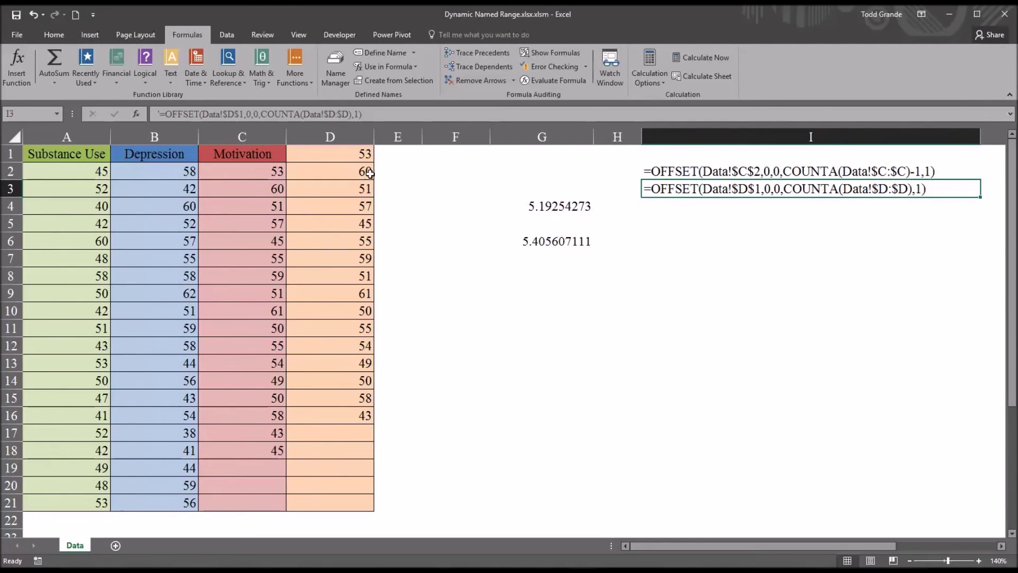
{"action": "left_click_drag", "start_coordinate": [333, 156], "coordinate": [335, 412]}
{"action": "left_click", "coordinate": [330, 157]}
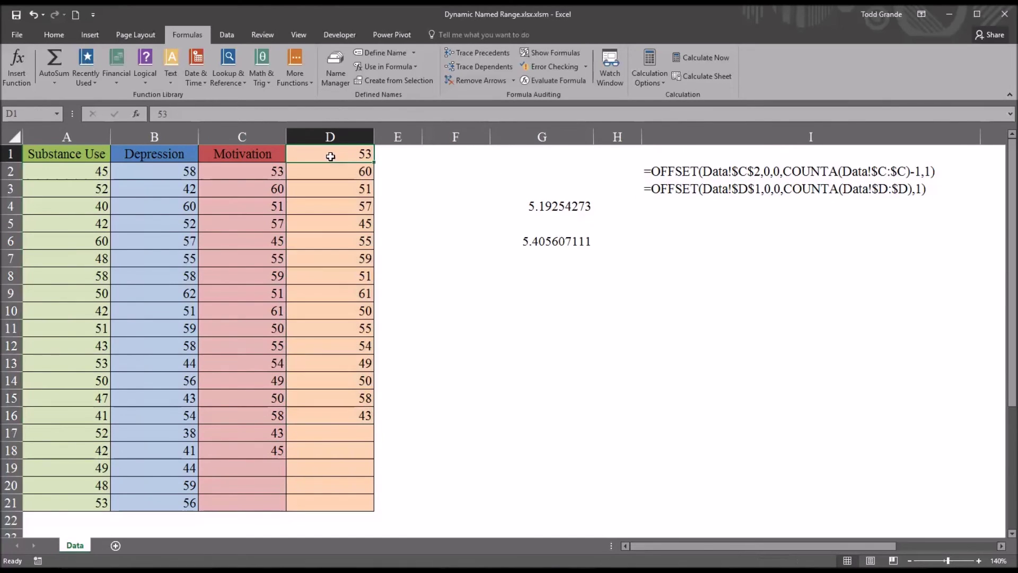